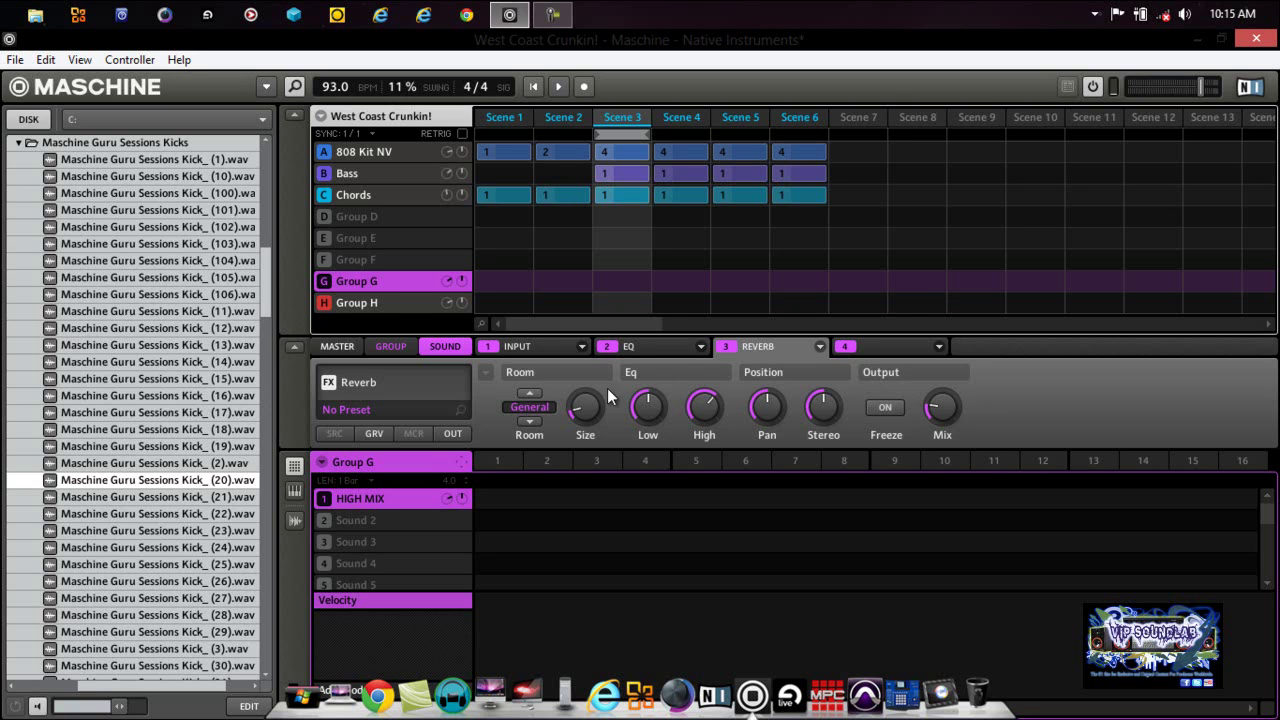
- Show the EQ on Group G's HIGH MIX sound and start the song playing
click(643, 351)
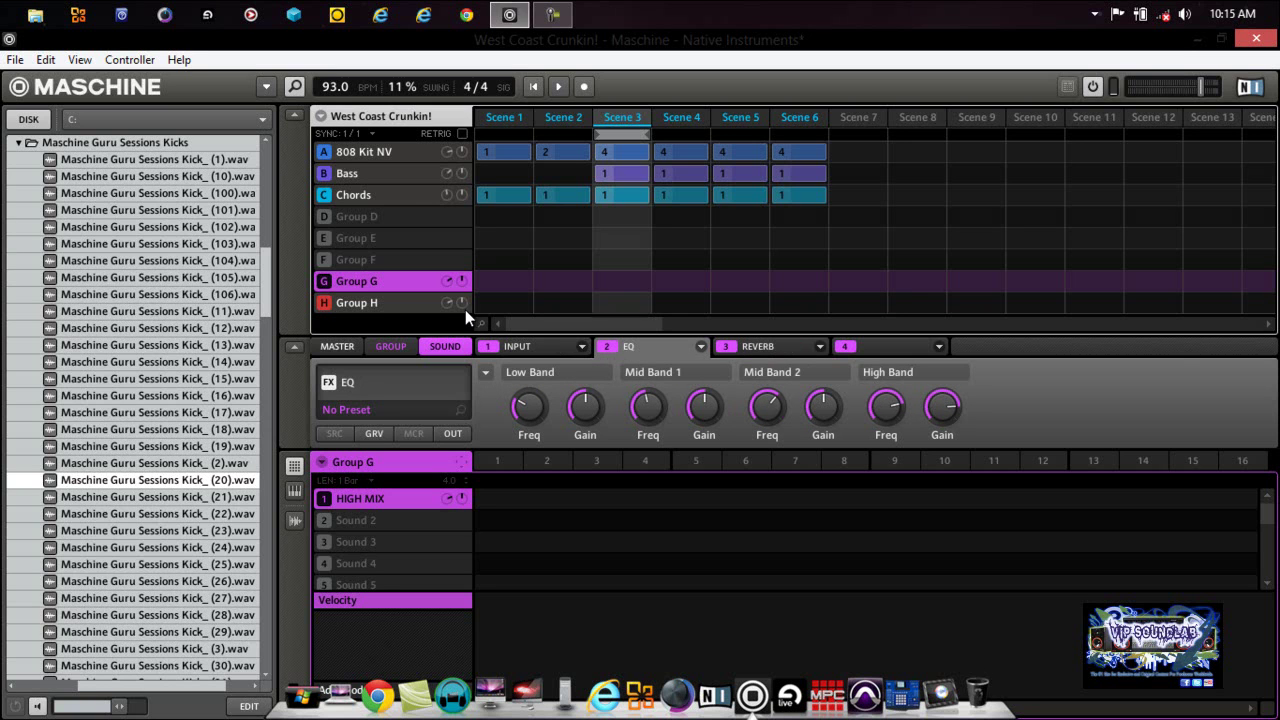
click(534, 87)
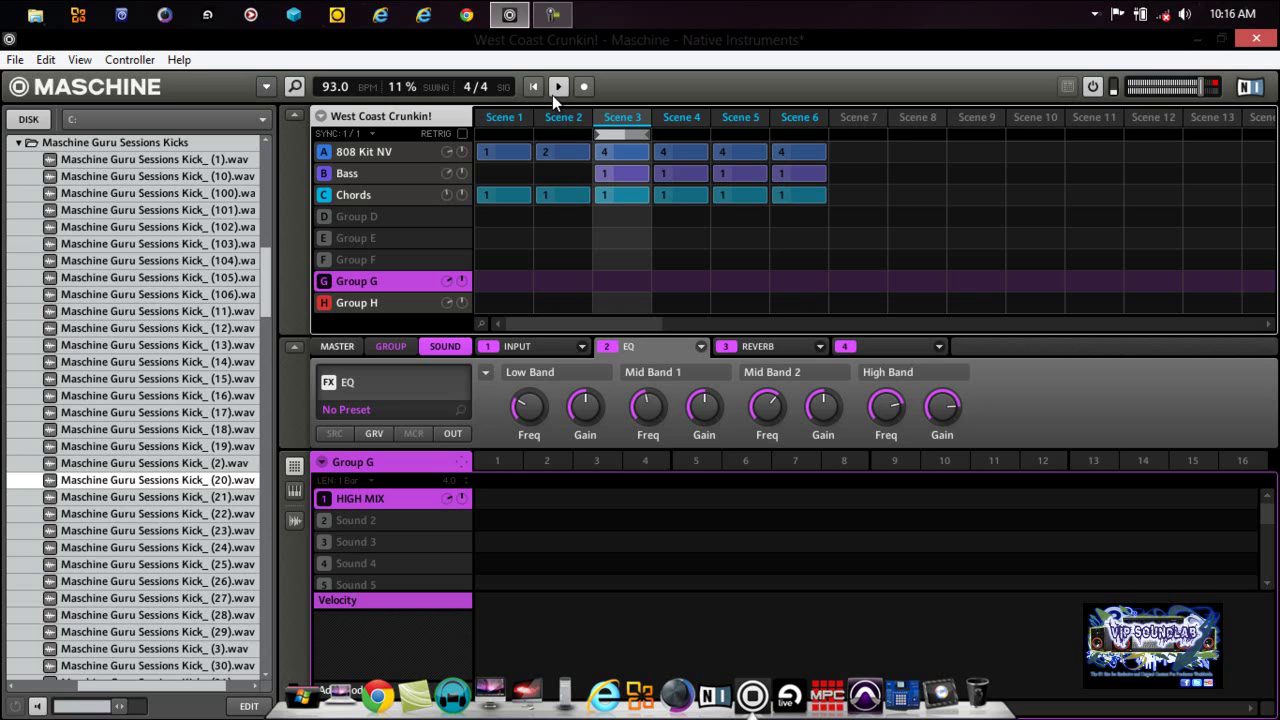
- Stop playback, glance at Group H's SSL plugin, then return to Group G's EQ
click(557, 91)
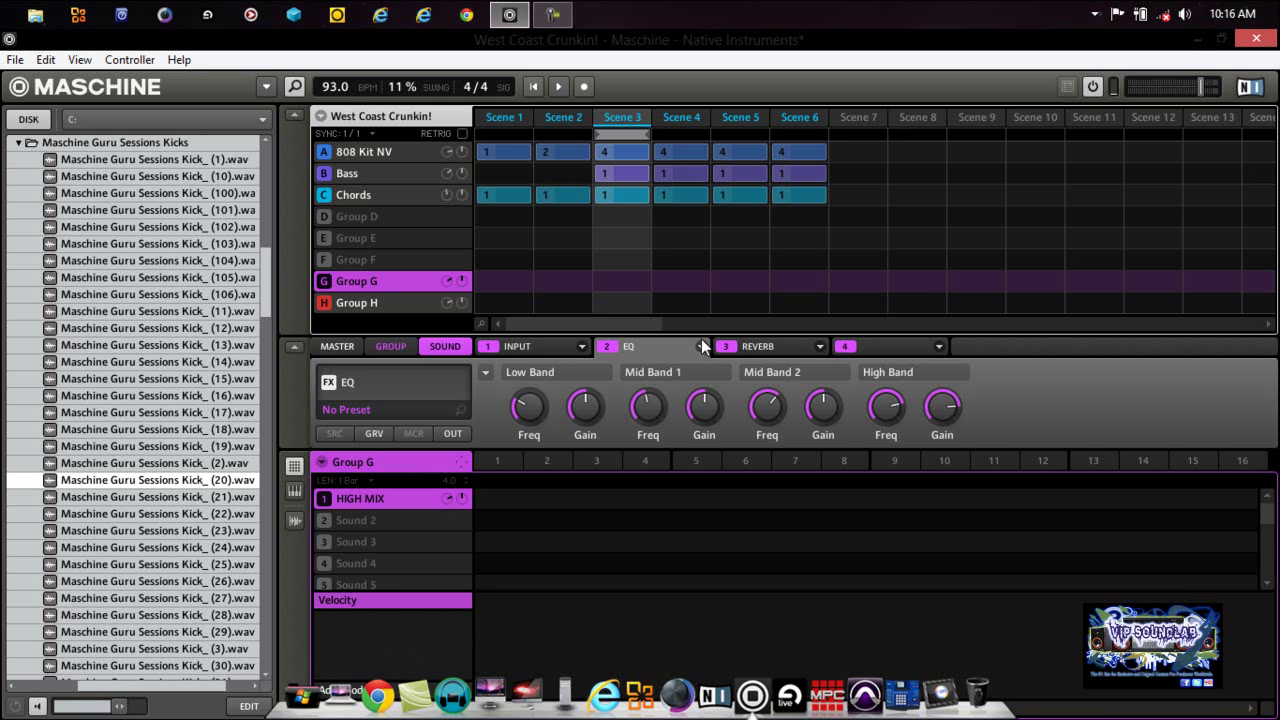
click(375, 301)
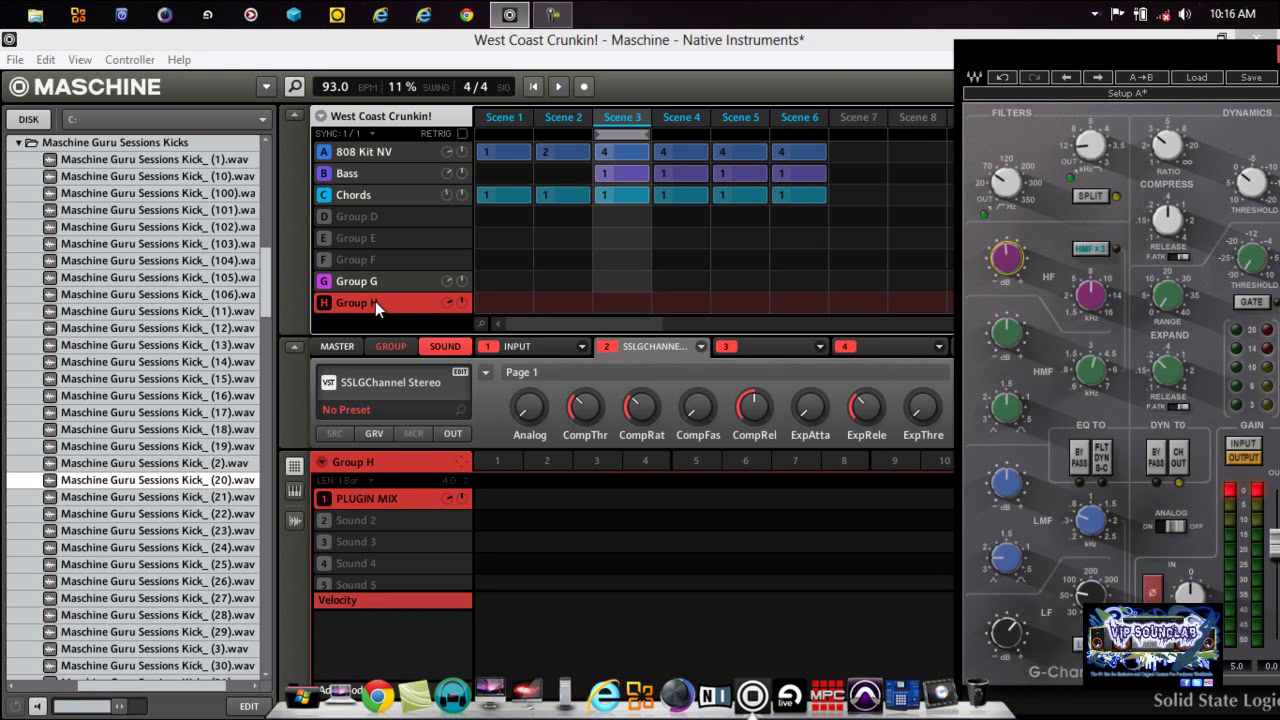
drag(1042, 58, 1013, 61)
click(384, 281)
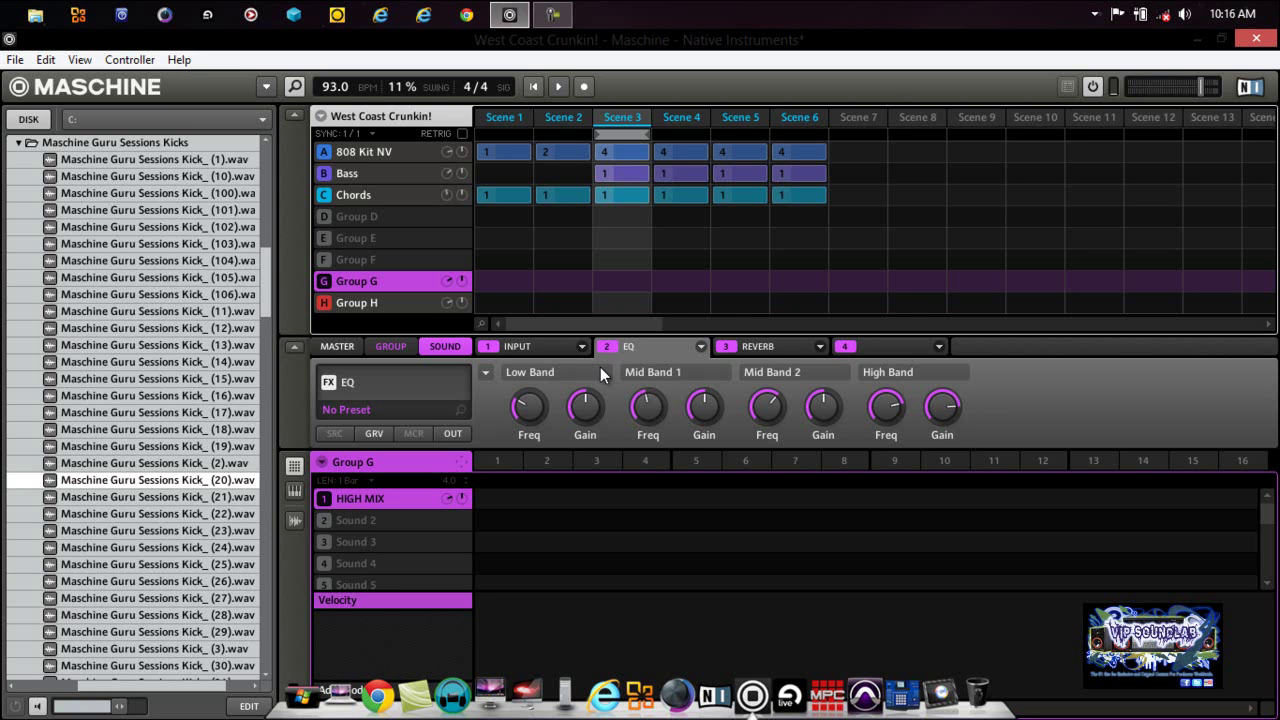
- Assign the EQ Low Band Freq to Macro 1 and Low Band Gain to Macro 2
mouse_move(530, 408)
right_click(532, 407)
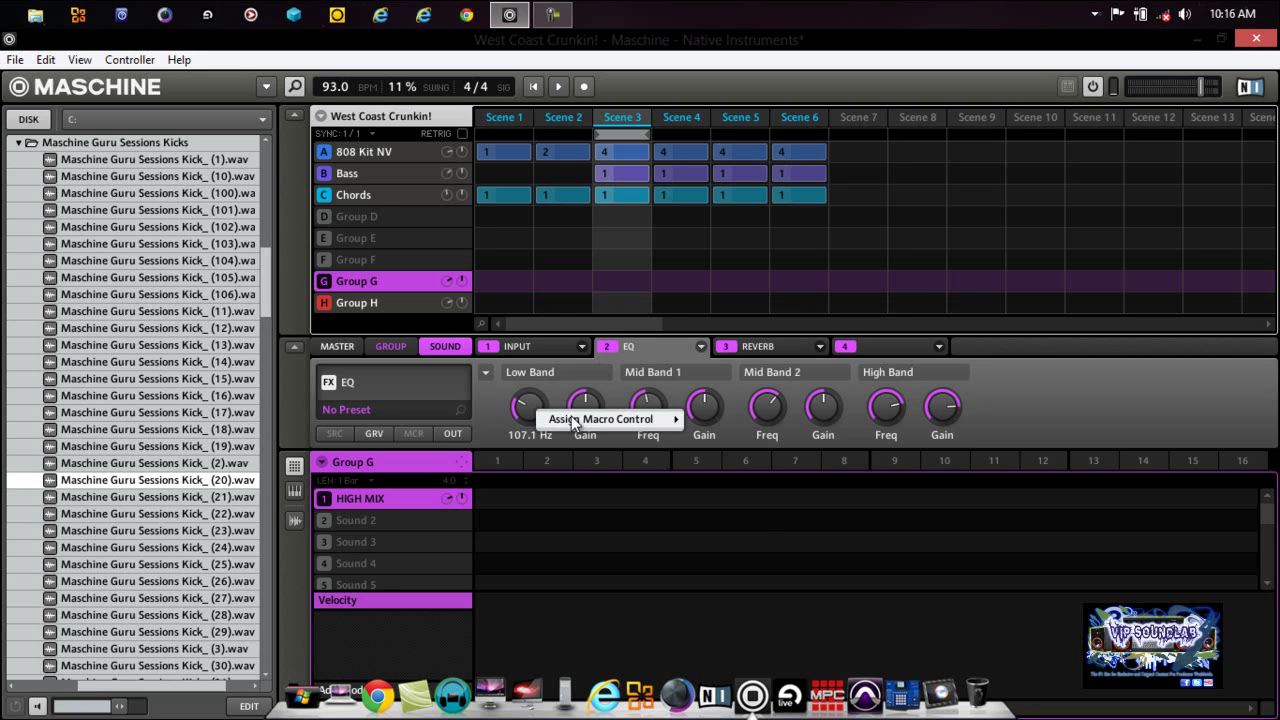
mouse_move(571, 416)
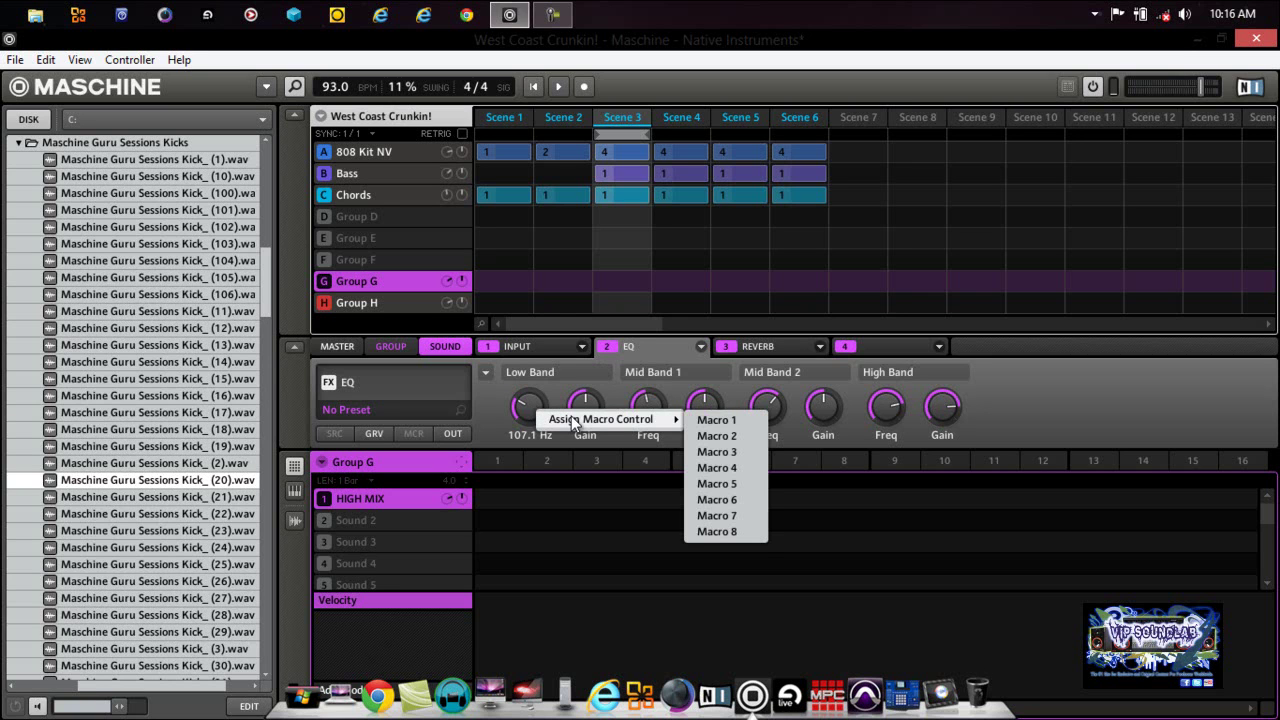
click(710, 422)
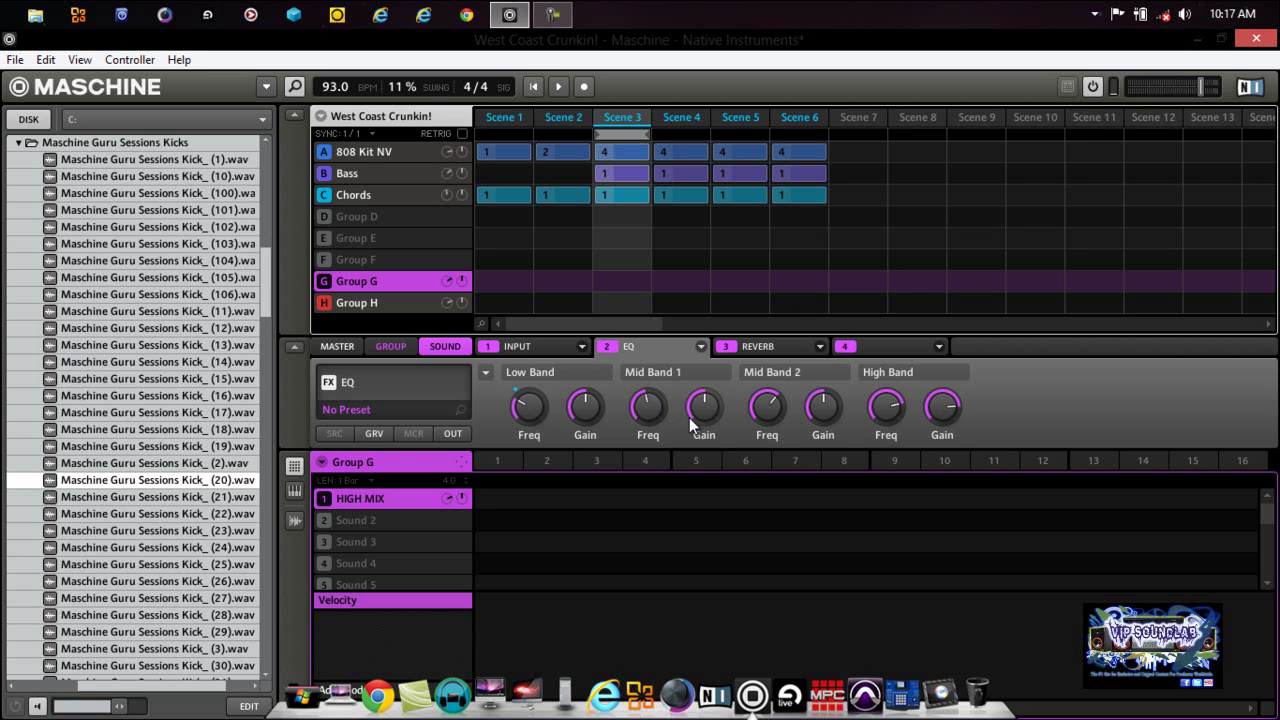
right_click(591, 413)
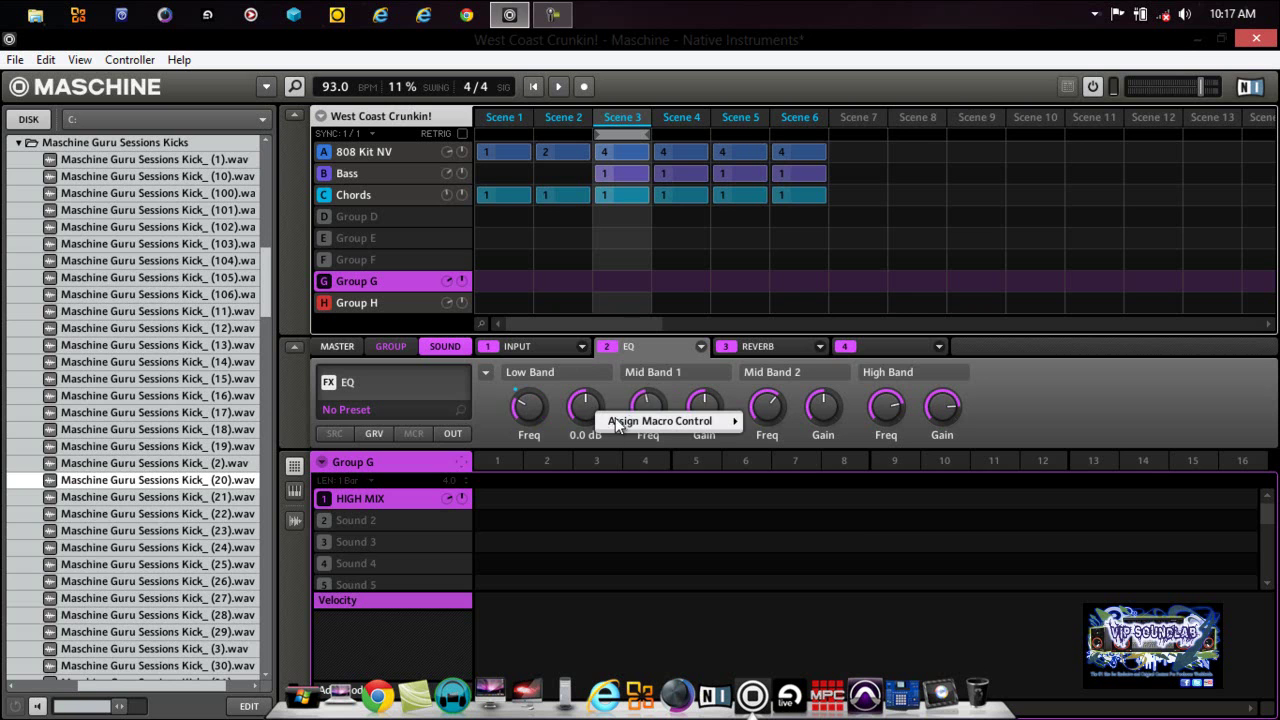
mouse_move(648, 422)
click(763, 433)
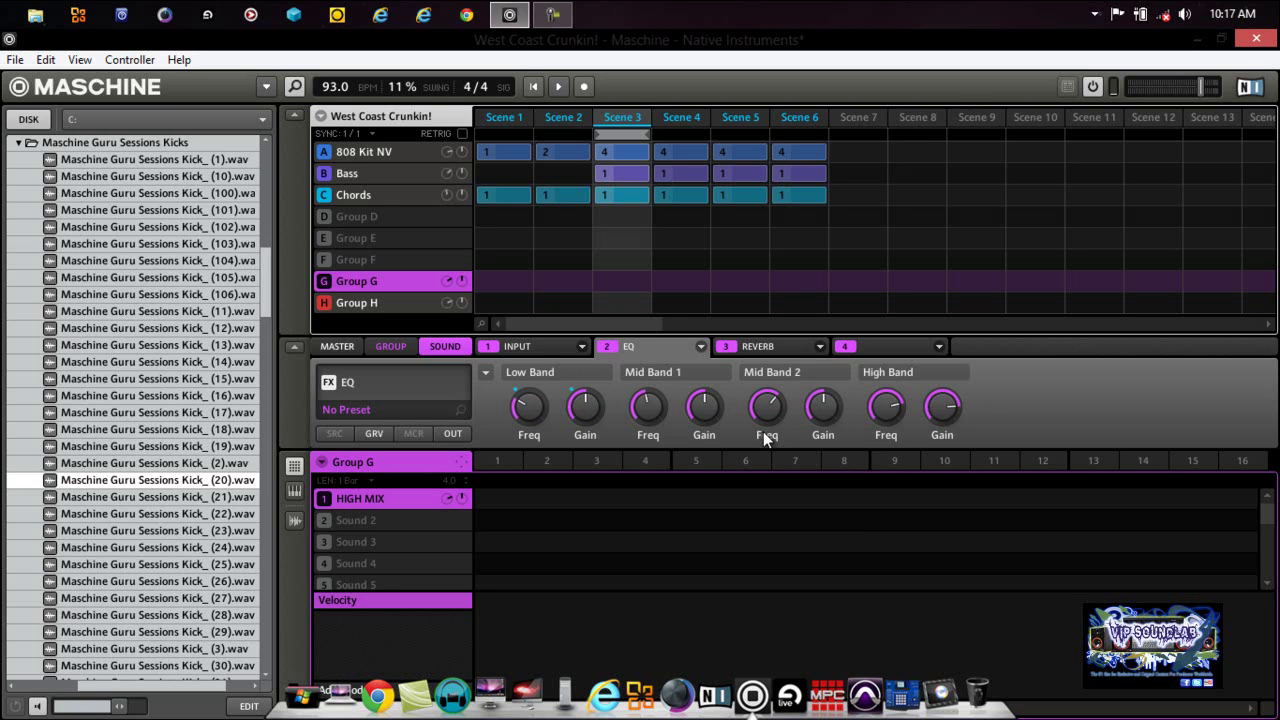
- Assign the EQ High Band Freq to Macro 3 and High Band Gain to Macro 4
right_click(887, 410)
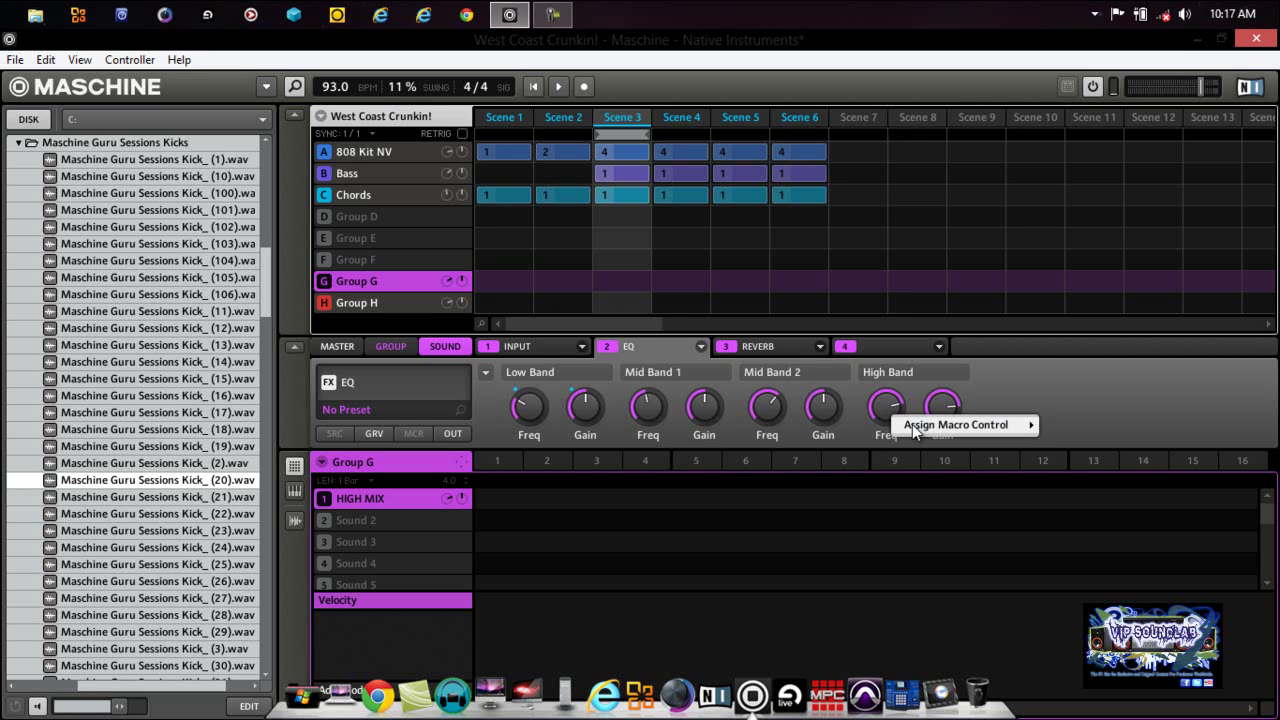
mouse_move(914, 426)
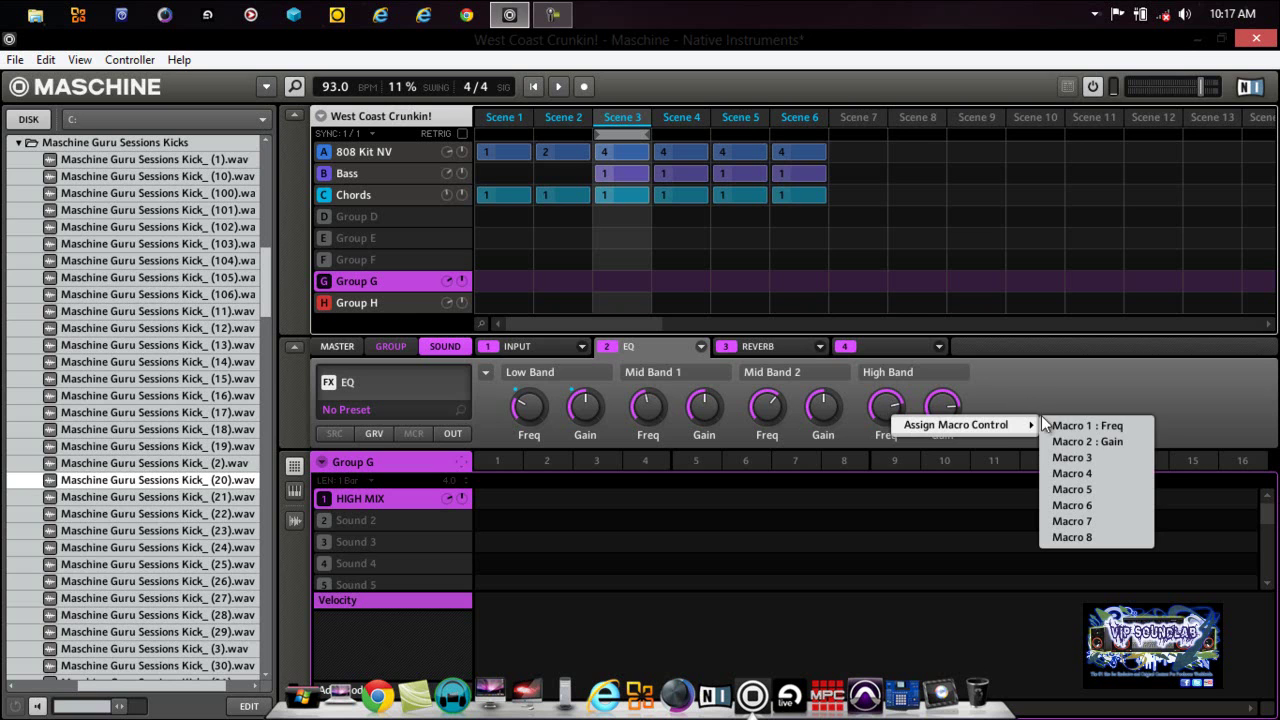
click(1080, 461)
right_click(948, 407)
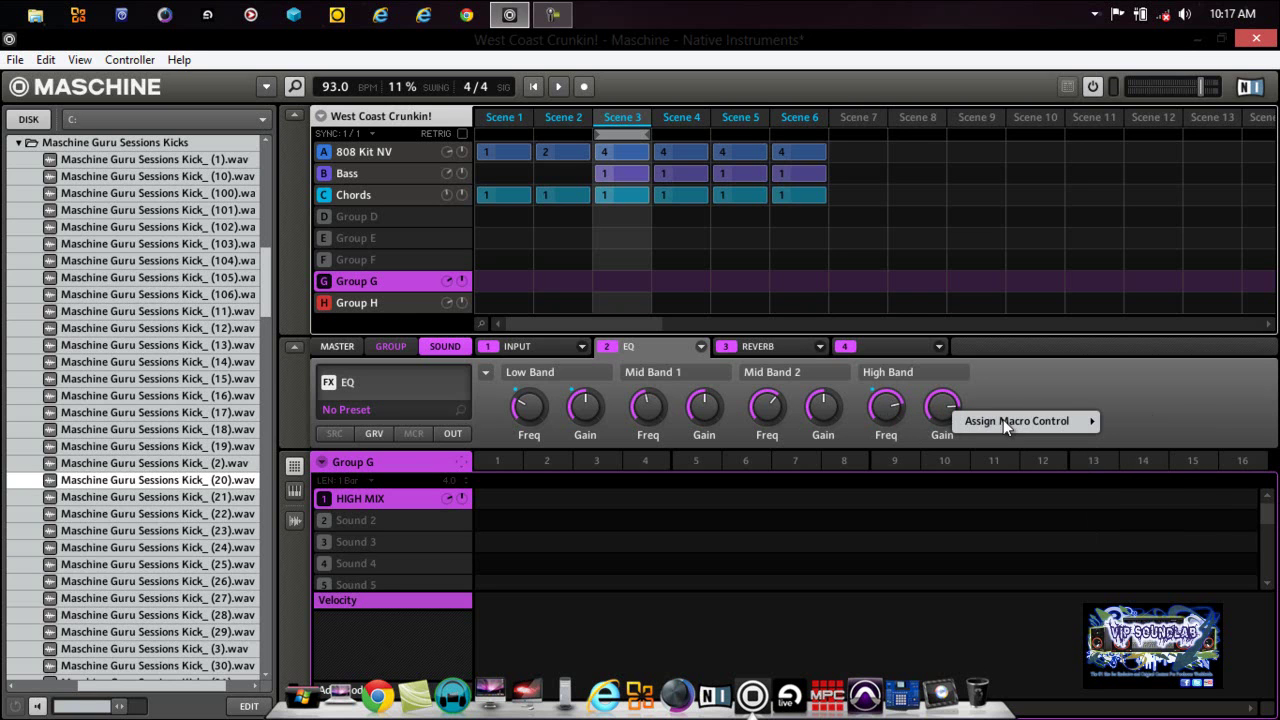
mouse_move(1074, 421)
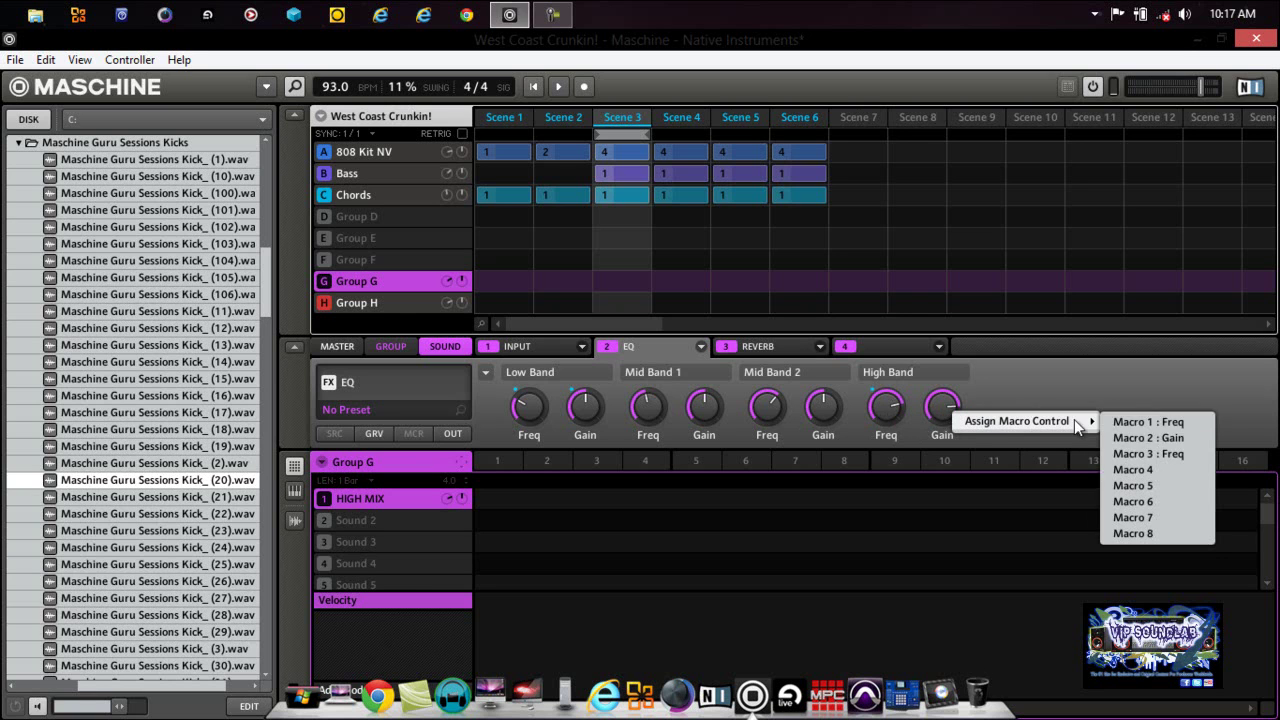
click(1152, 469)
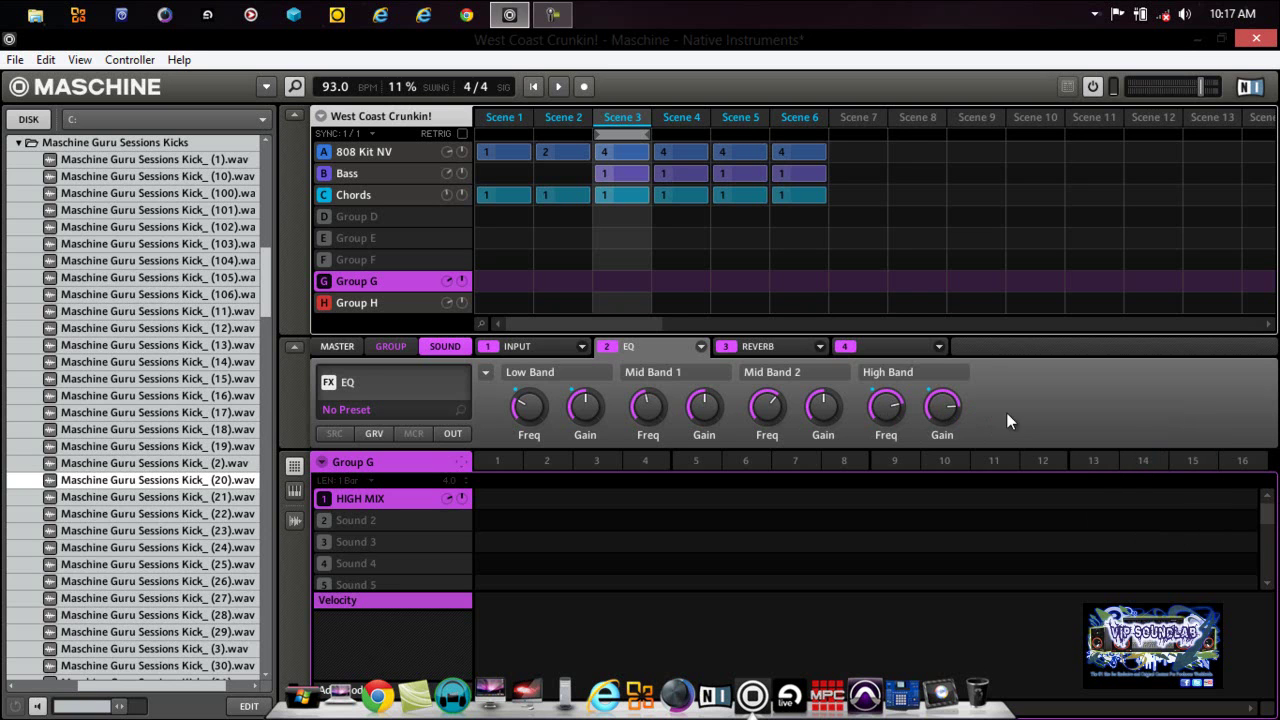
- In the Reverb slot, assign Size to Macro 5 and Mix to Macro 6
click(787, 347)
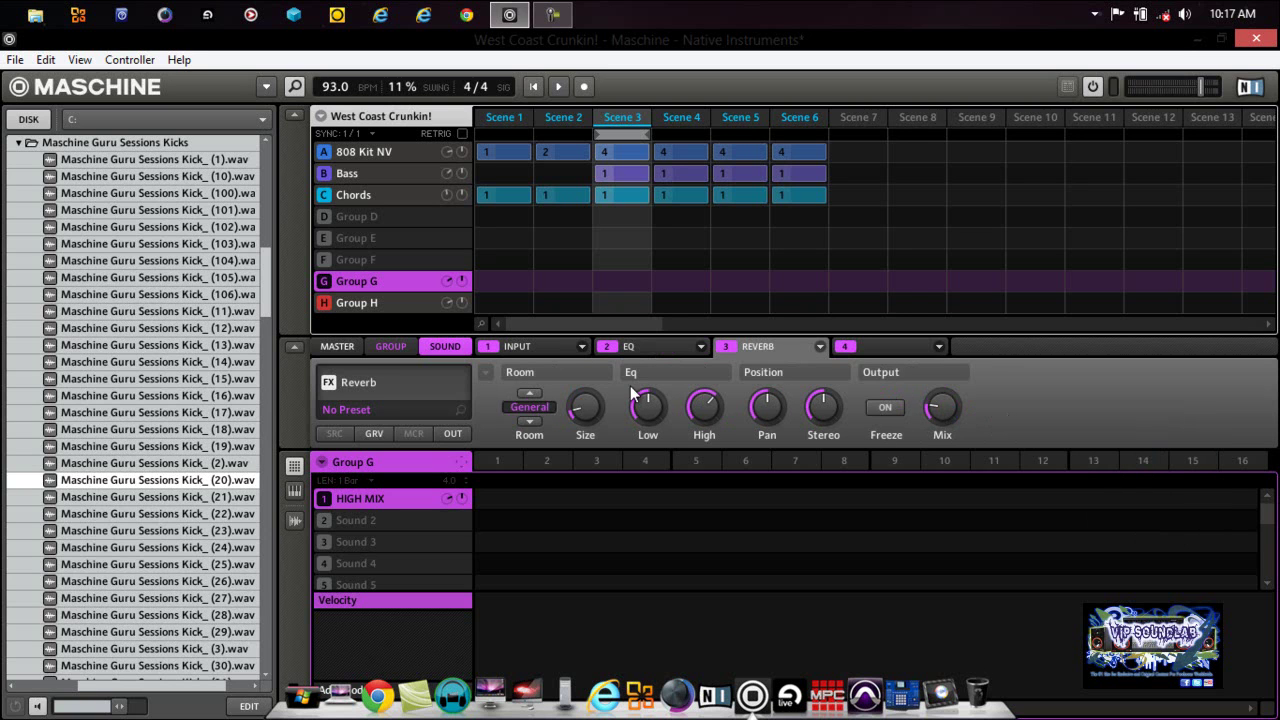
right_click(588, 413)
mouse_move(660, 423)
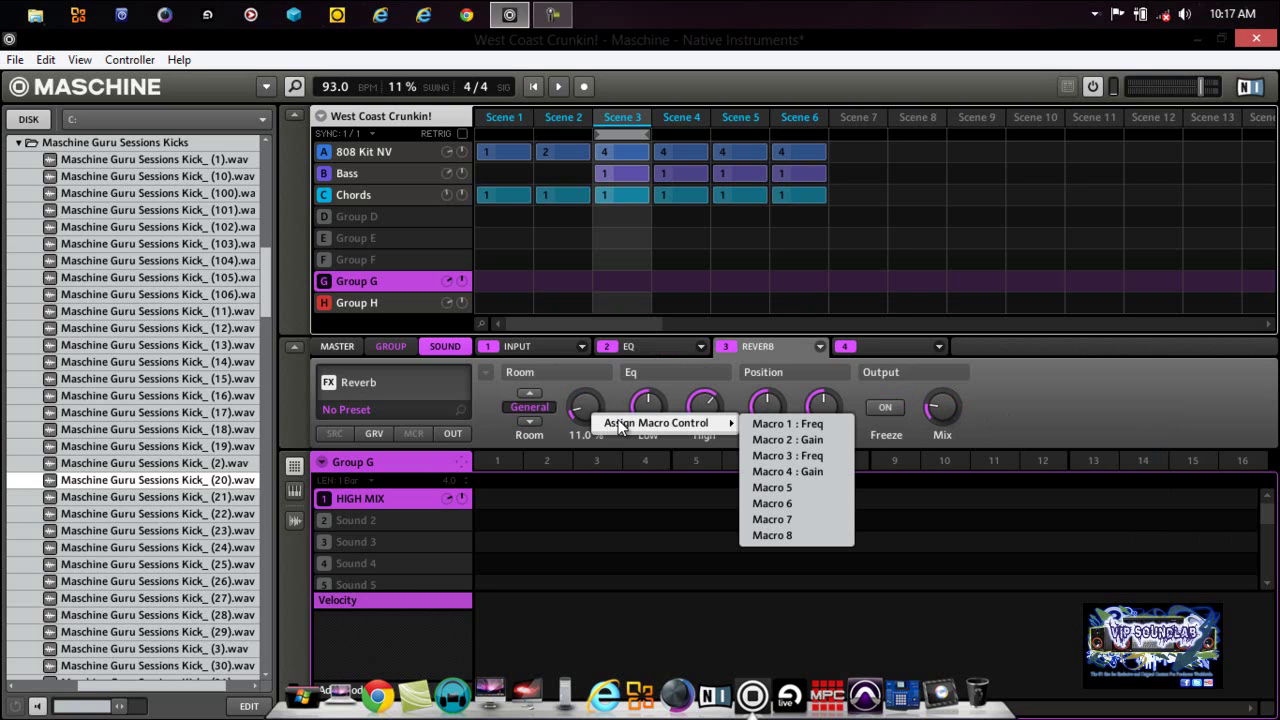
click(783, 489)
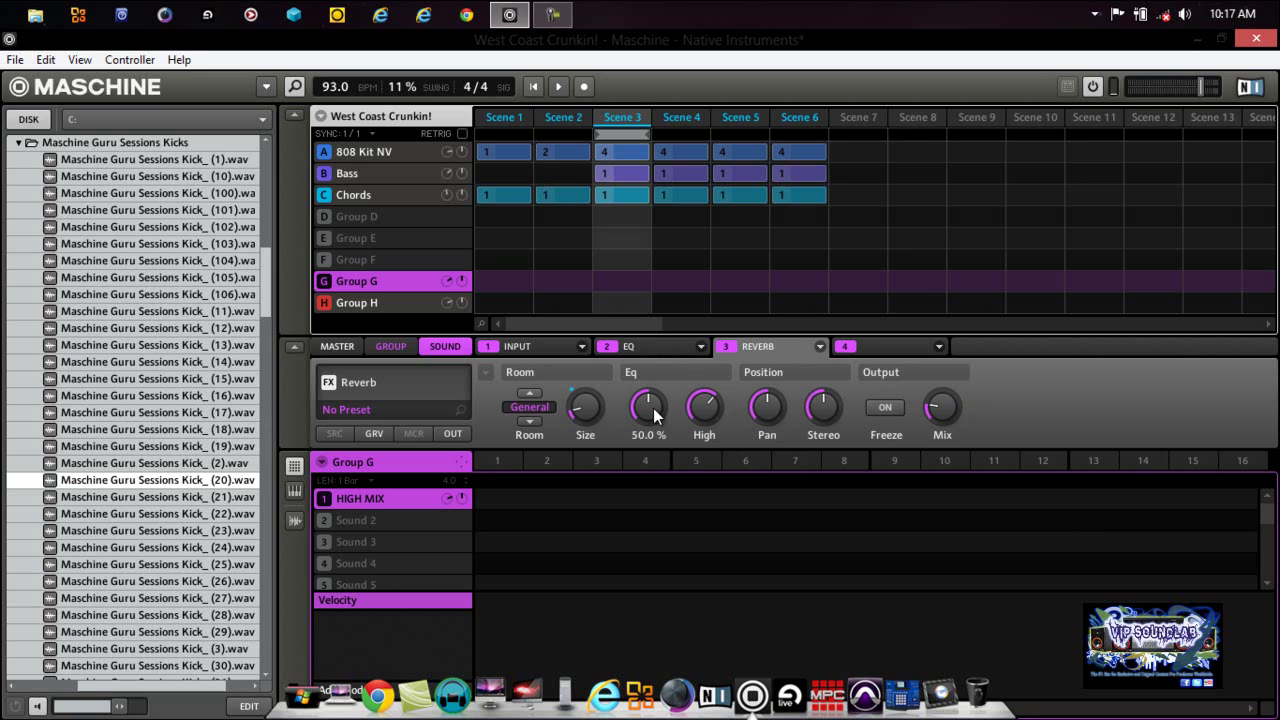
right_click(942, 406)
mouse_move(1010, 416)
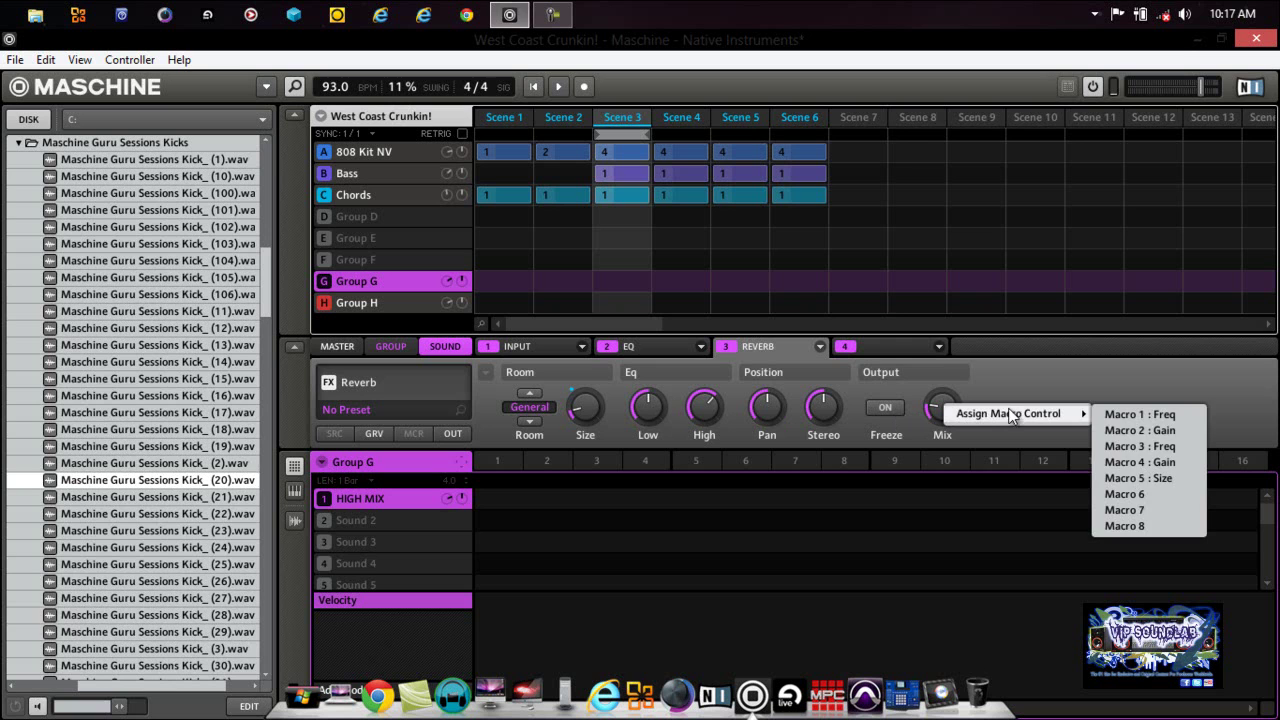
click(1138, 490)
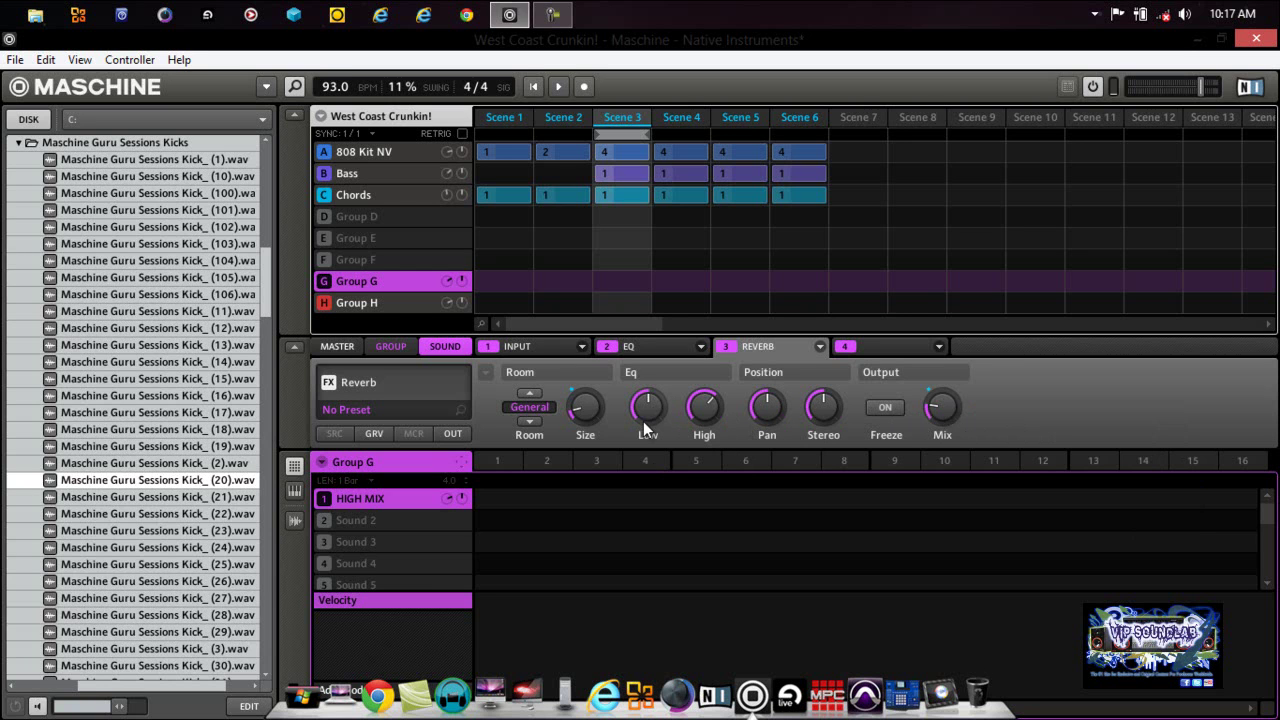
- Open Group G's Macro page showing Freq, Gain, Freq, Gain, Size and Mix
click(391, 347)
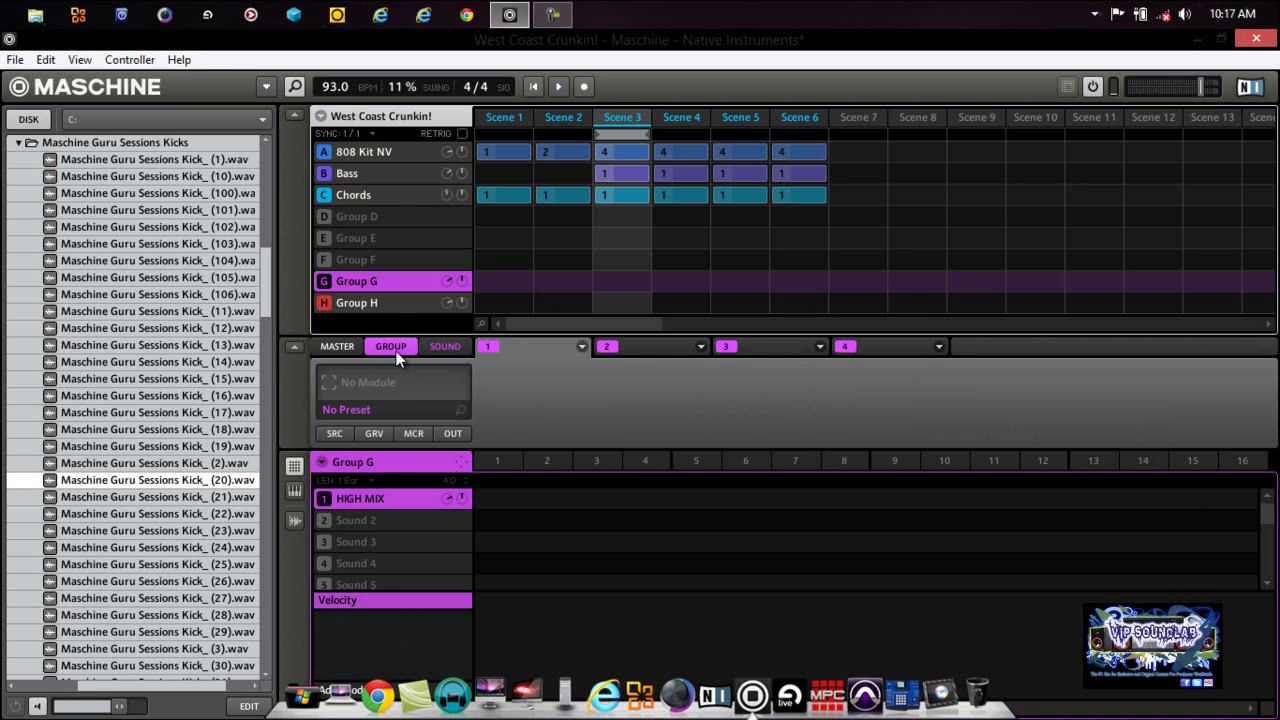
click(413, 433)
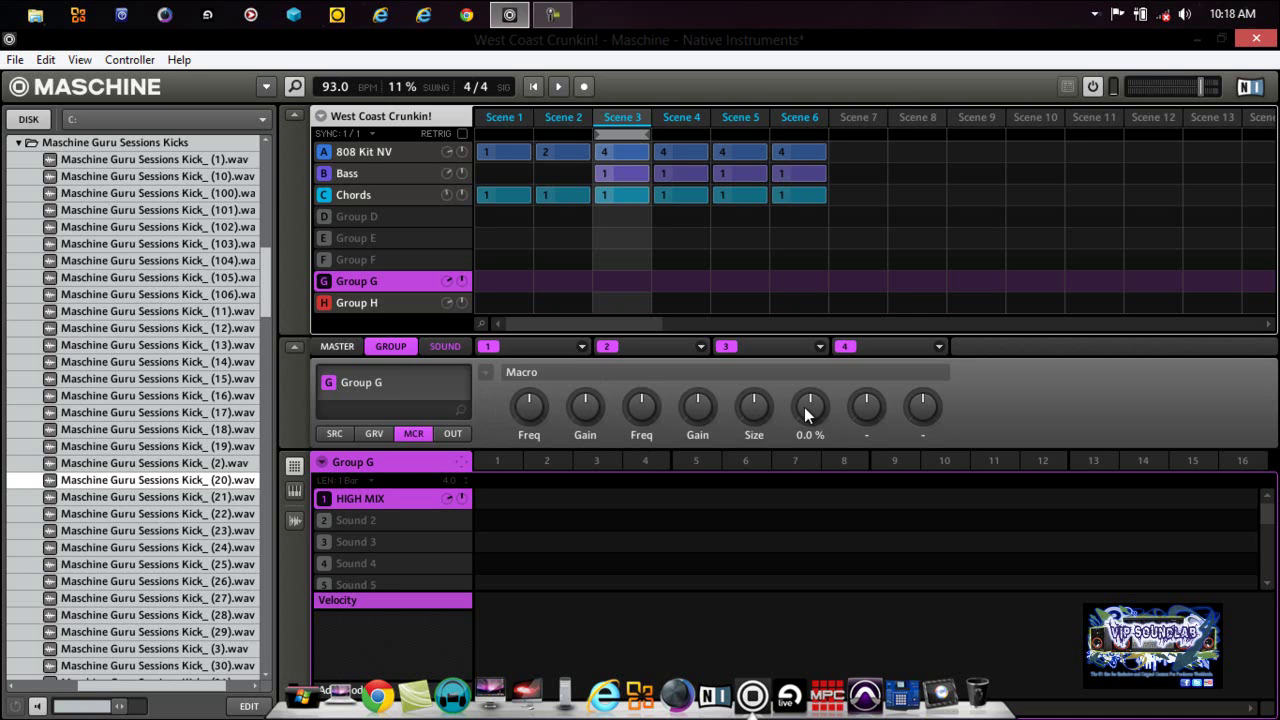
- Play the song and tweak macros: low Gain 66 %, high Freq 20 %, Size -12 %, low Freq up
click(533, 87)
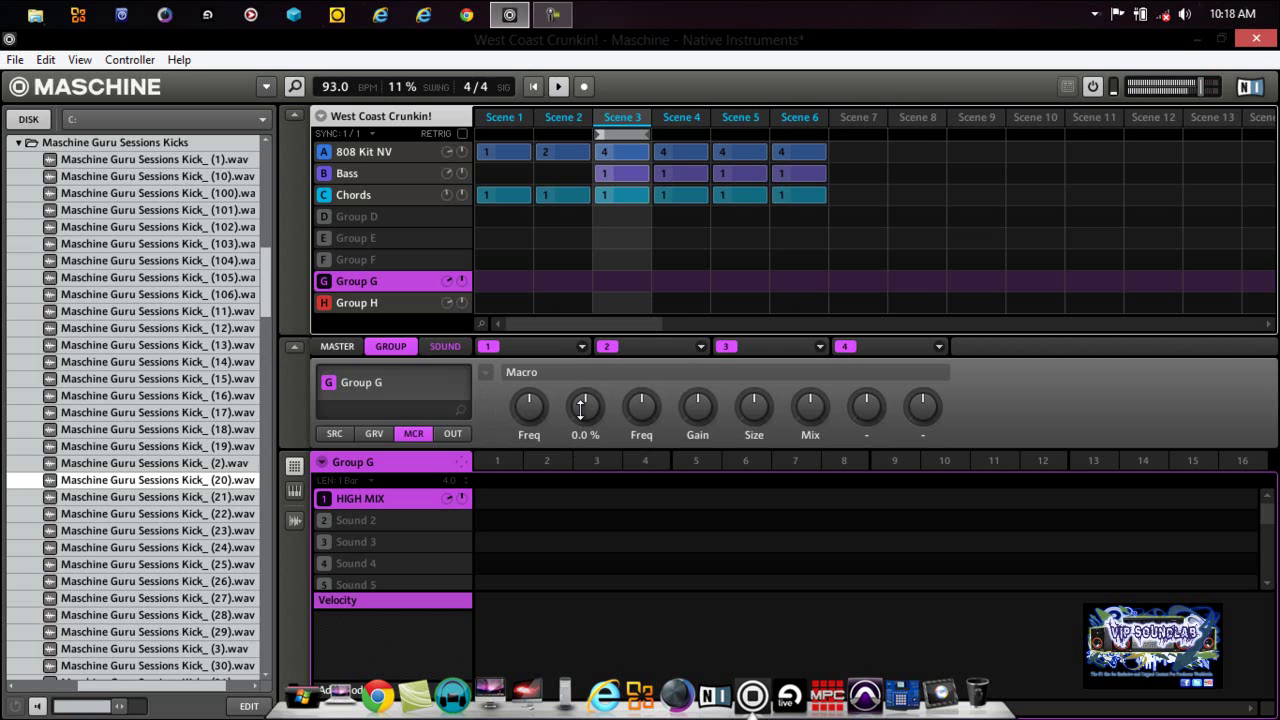
drag(580, 408, 536, 443)
drag(637, 407, 757, 416)
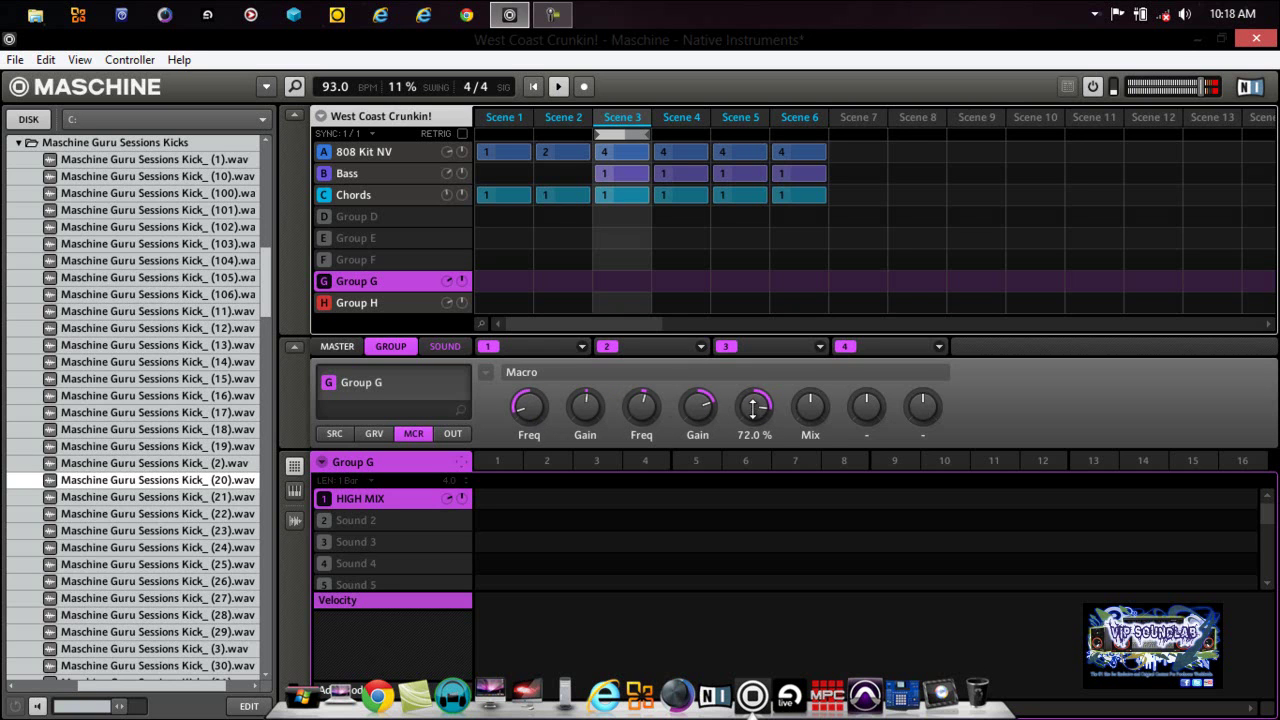
mouse_move(753, 407)
mouse_down()
mouse_move(811, 414)
mouse_move(817, 458)
mouse_move(803, 348)
mouse_move(818, 408)
mouse_move(698, 404)
mouse_up()
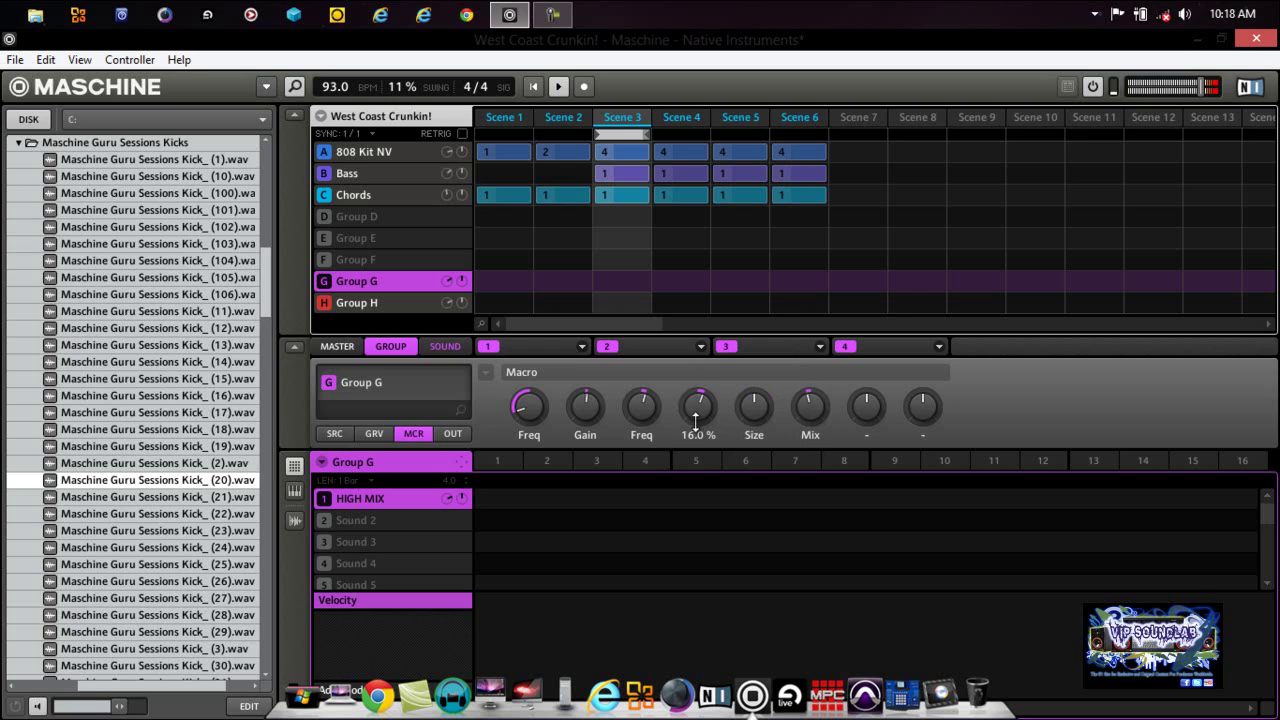
drag(528, 410, 535, 378)
drag(643, 408, 640, 416)
mouse_move(595, 410)
mouse_move(756, 405)
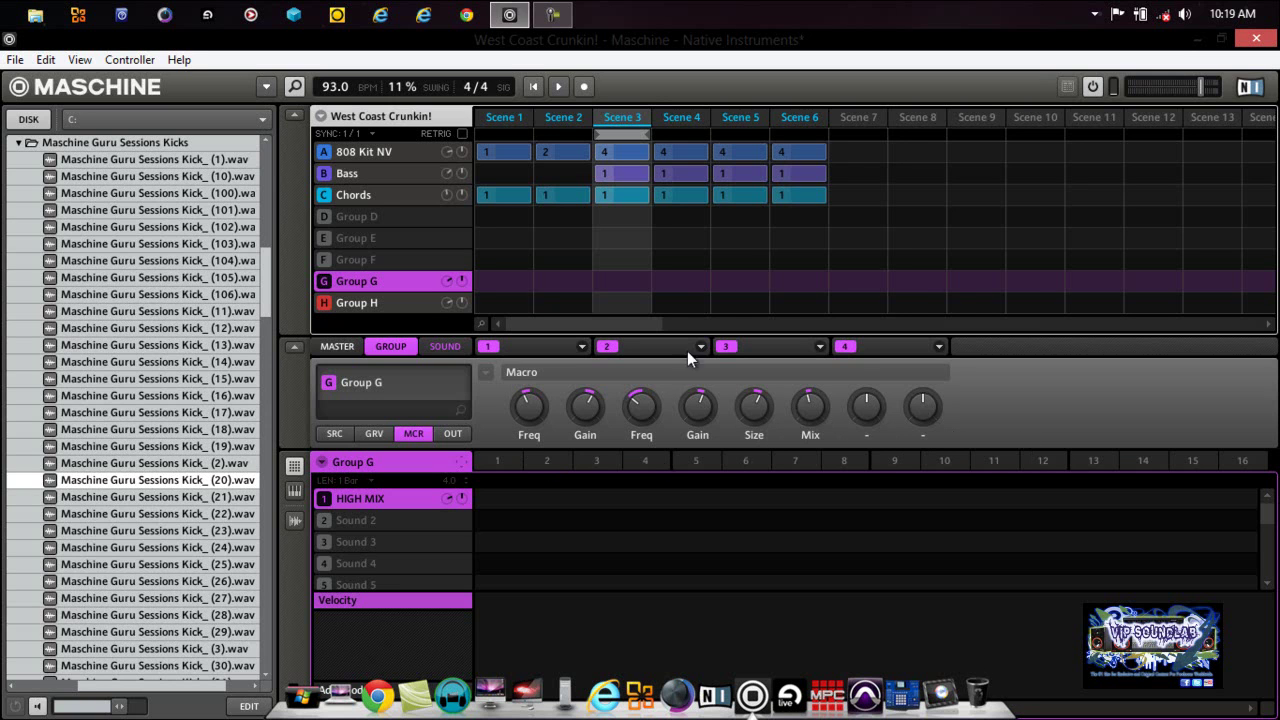
- Switch to Group H's SSL plugin and assign its Analog parameter to Macro 1
click(366, 303)
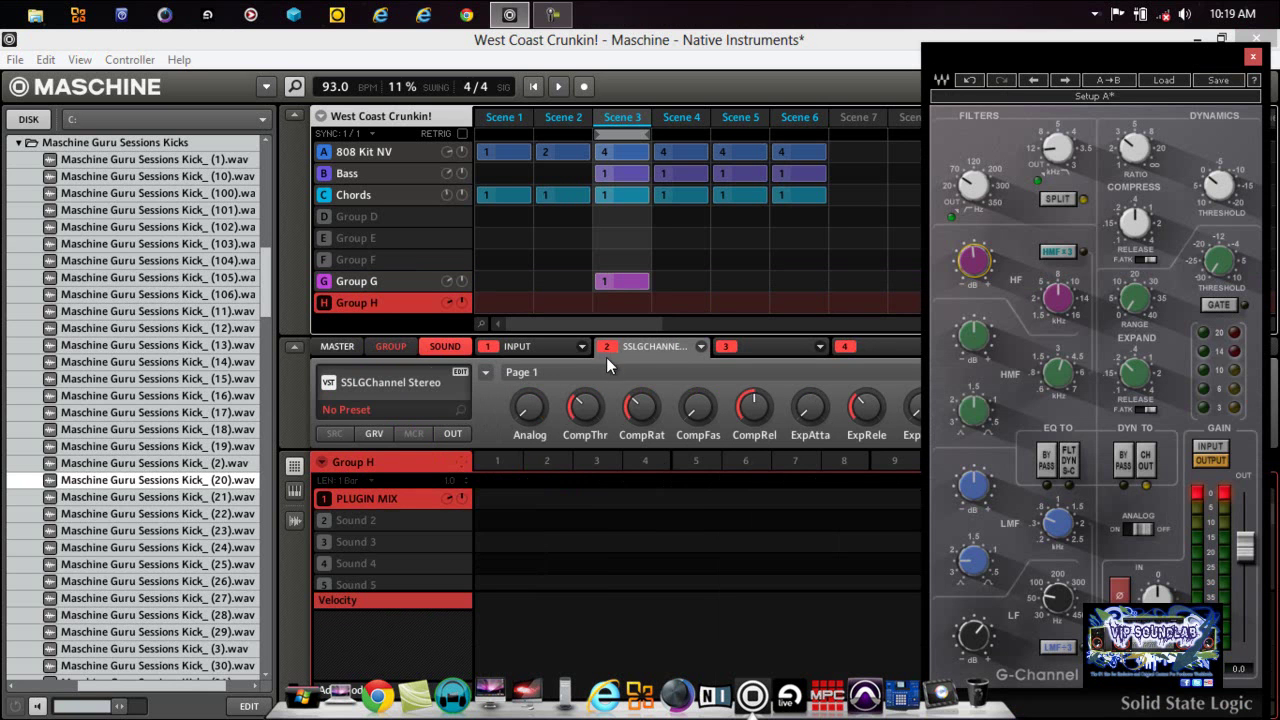
mouse_move(964, 63)
mouse_down()
mouse_move(998, 55)
mouse_move(982, 46)
mouse_up()
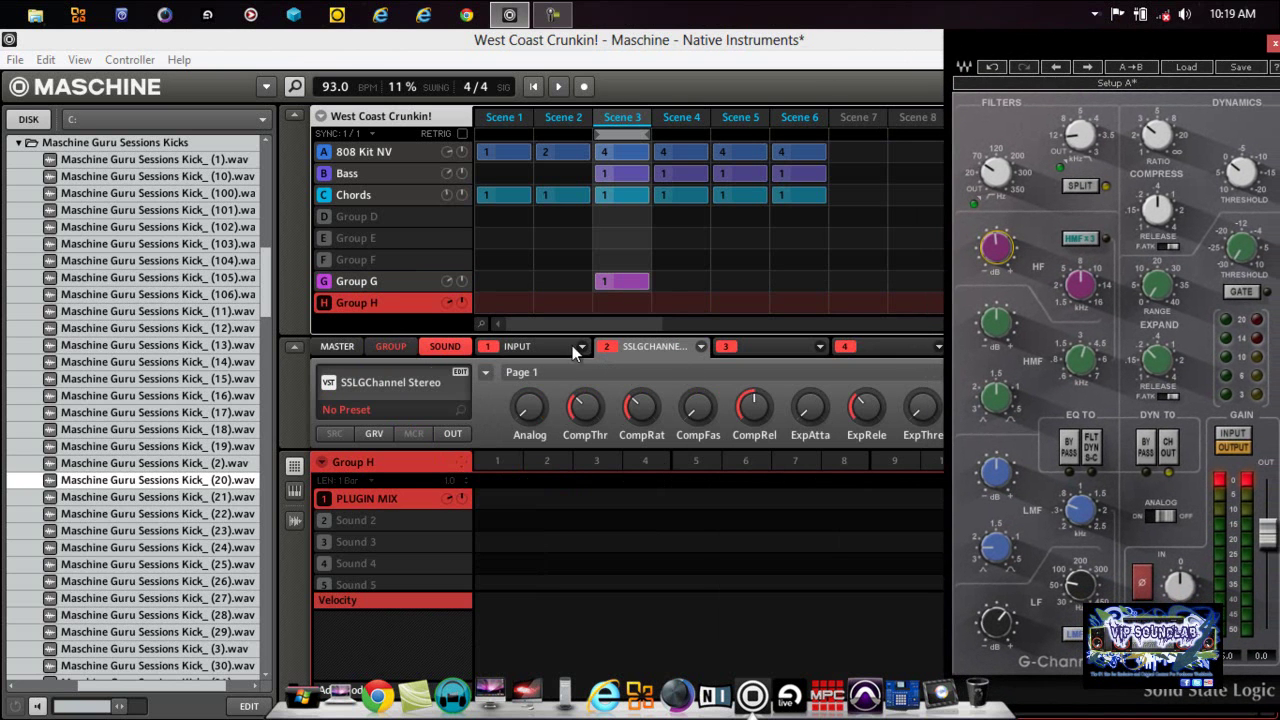
right_click(526, 406)
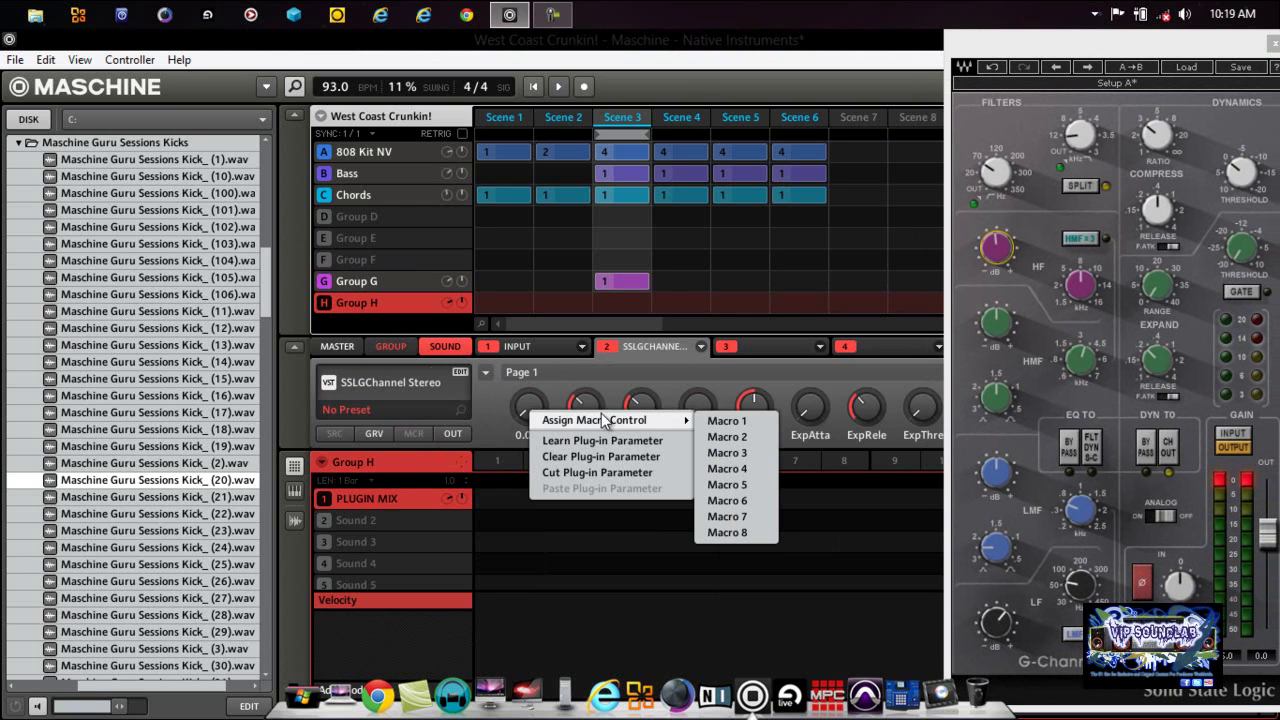
click(713, 420)
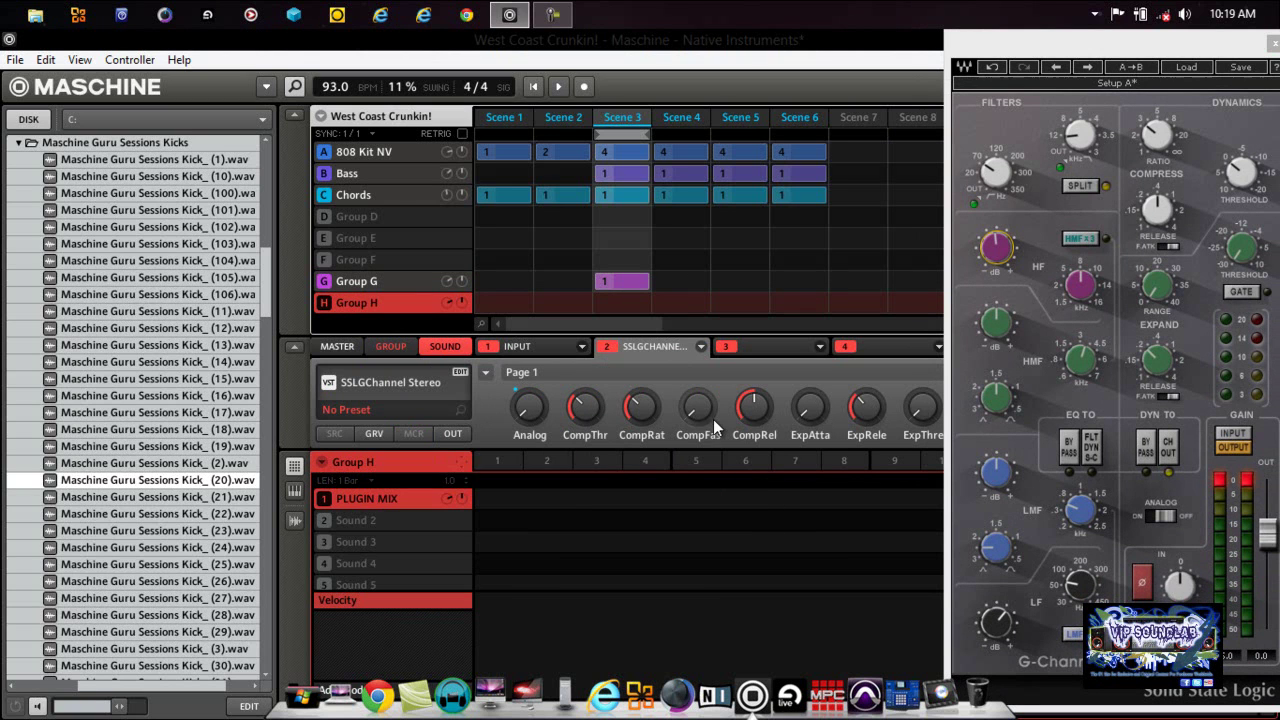
mouse_move(583, 413)
click(1075, 41)
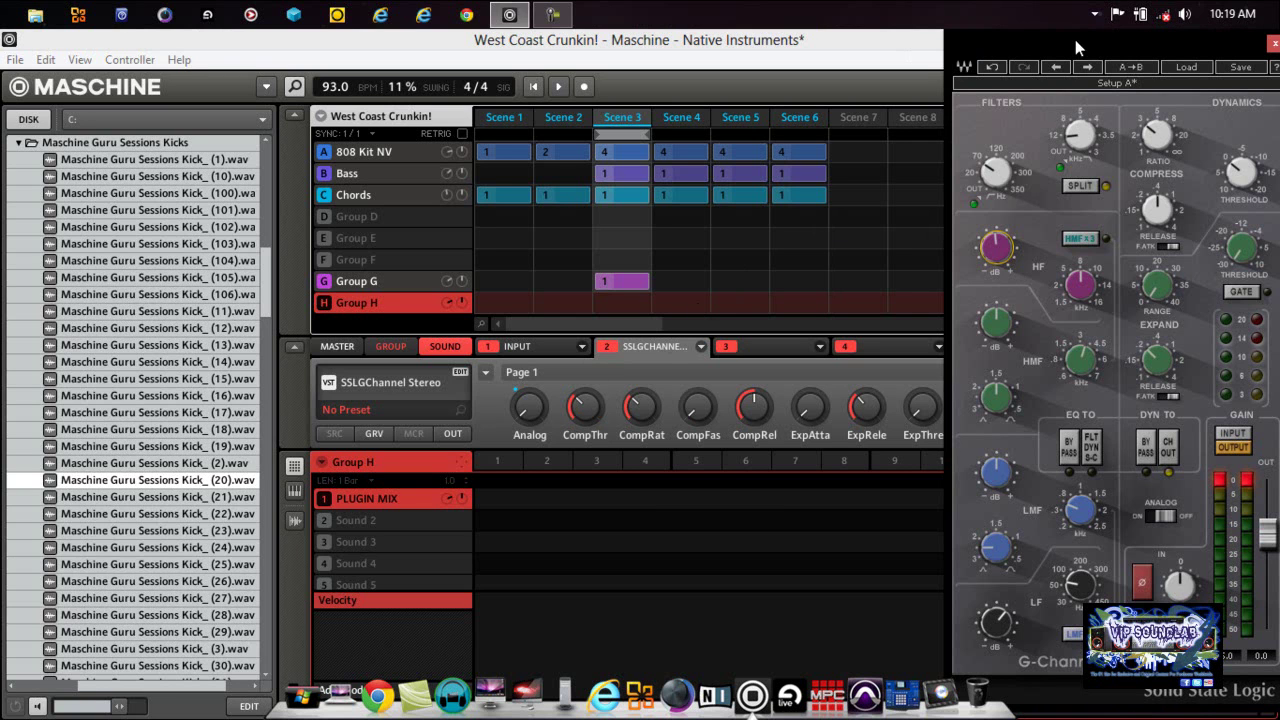
- Show Page 2 of the SSL plugin parameters and shift the plugin window right
click(484, 371)
click(484, 371)
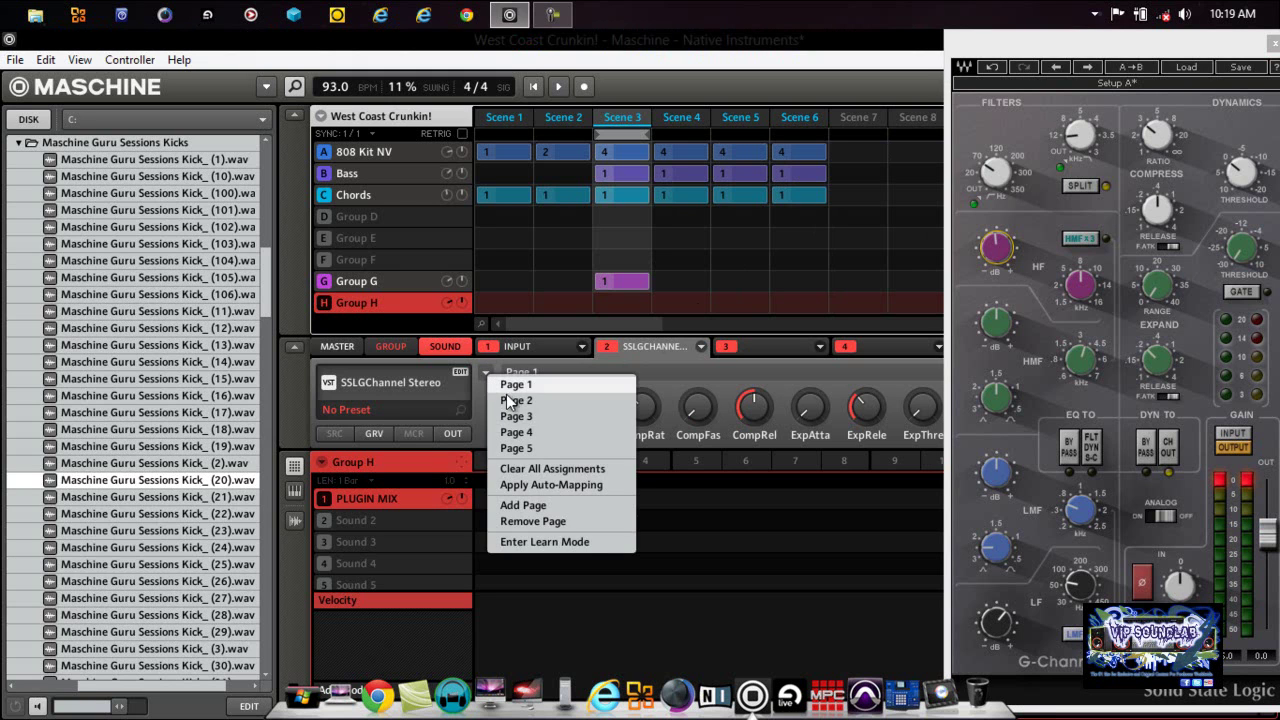
click(520, 404)
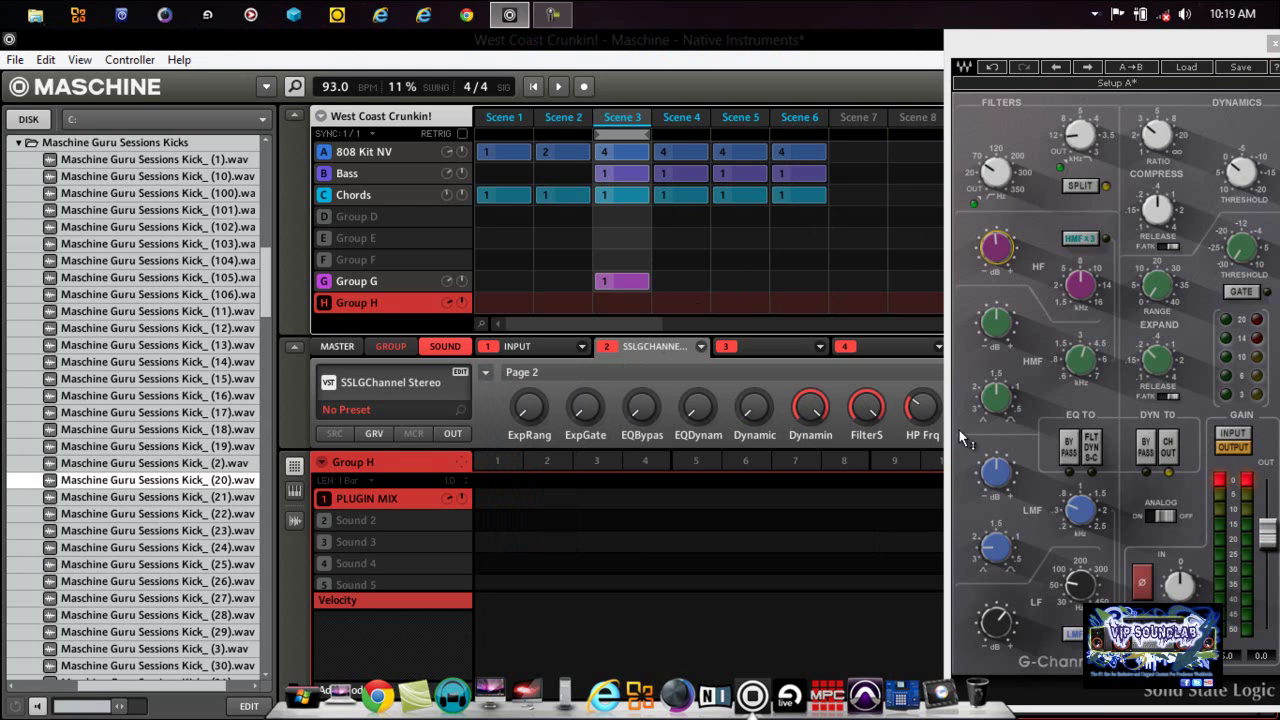
mouse_move(587, 414)
drag(994, 48, 1082, 41)
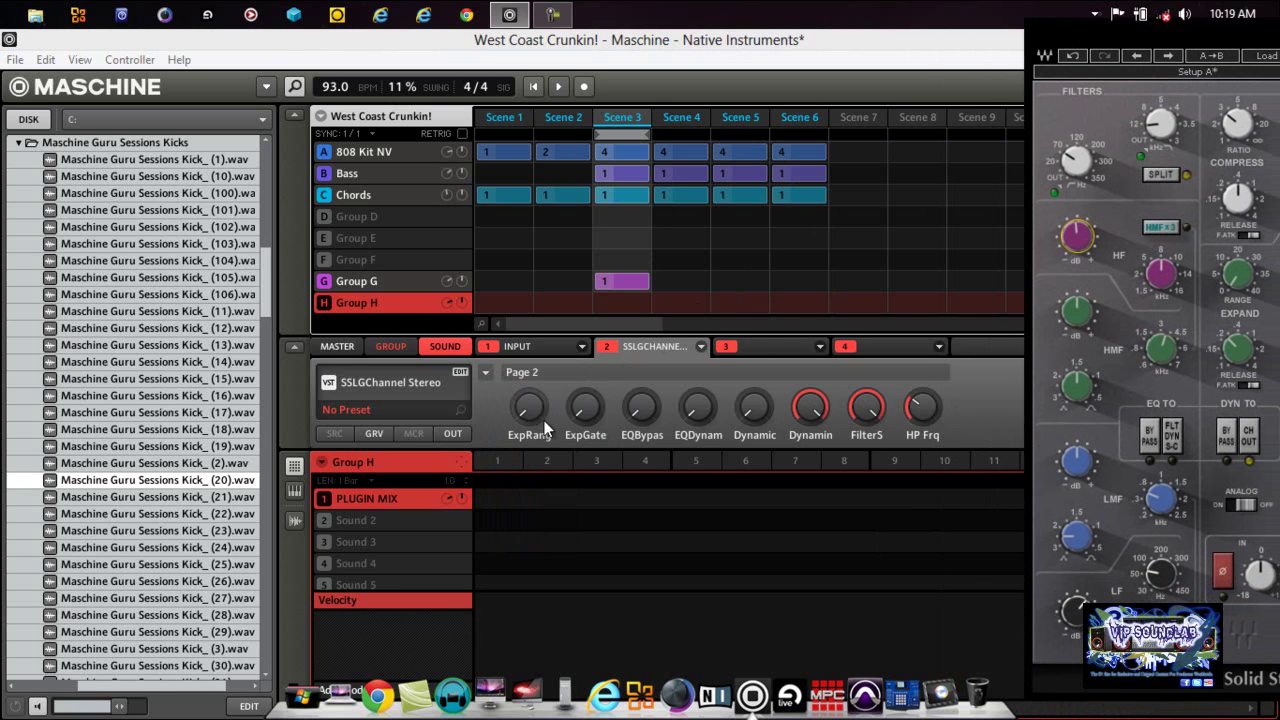
- Switch to parameter Page 3 and assign LF Gain to Macro 2
click(486, 372)
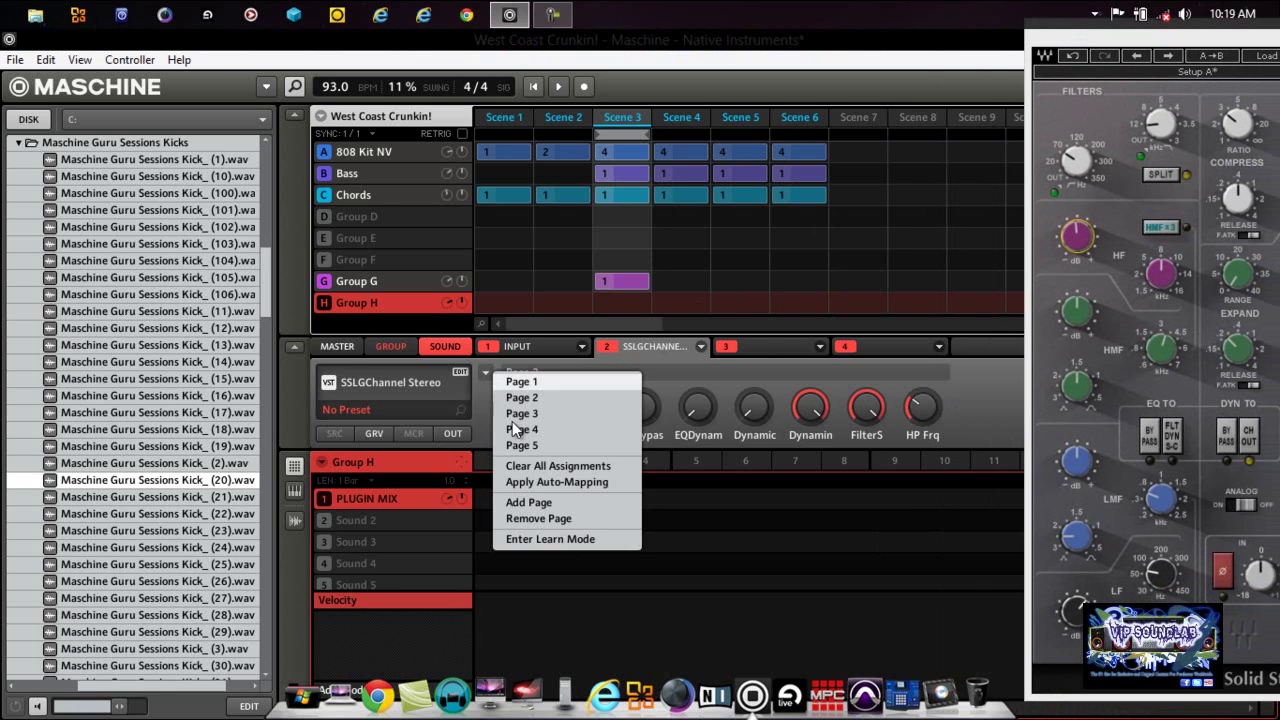
click(515, 419)
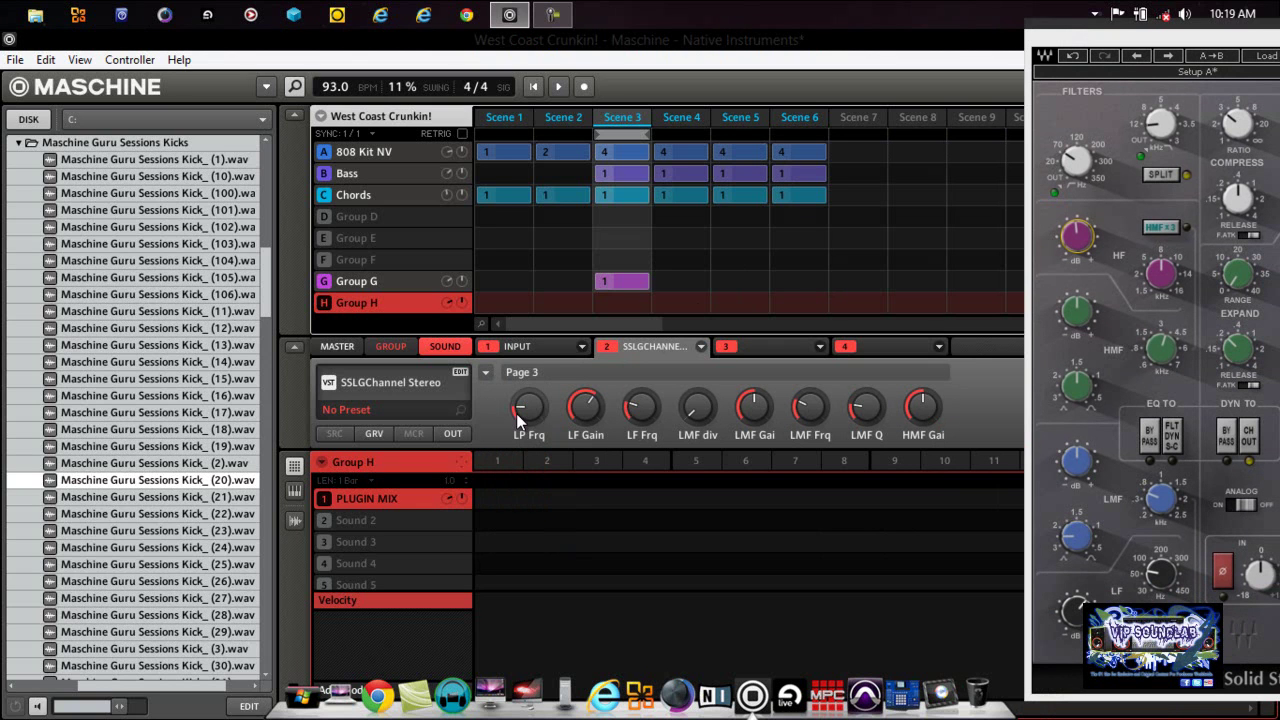
right_click(592, 410)
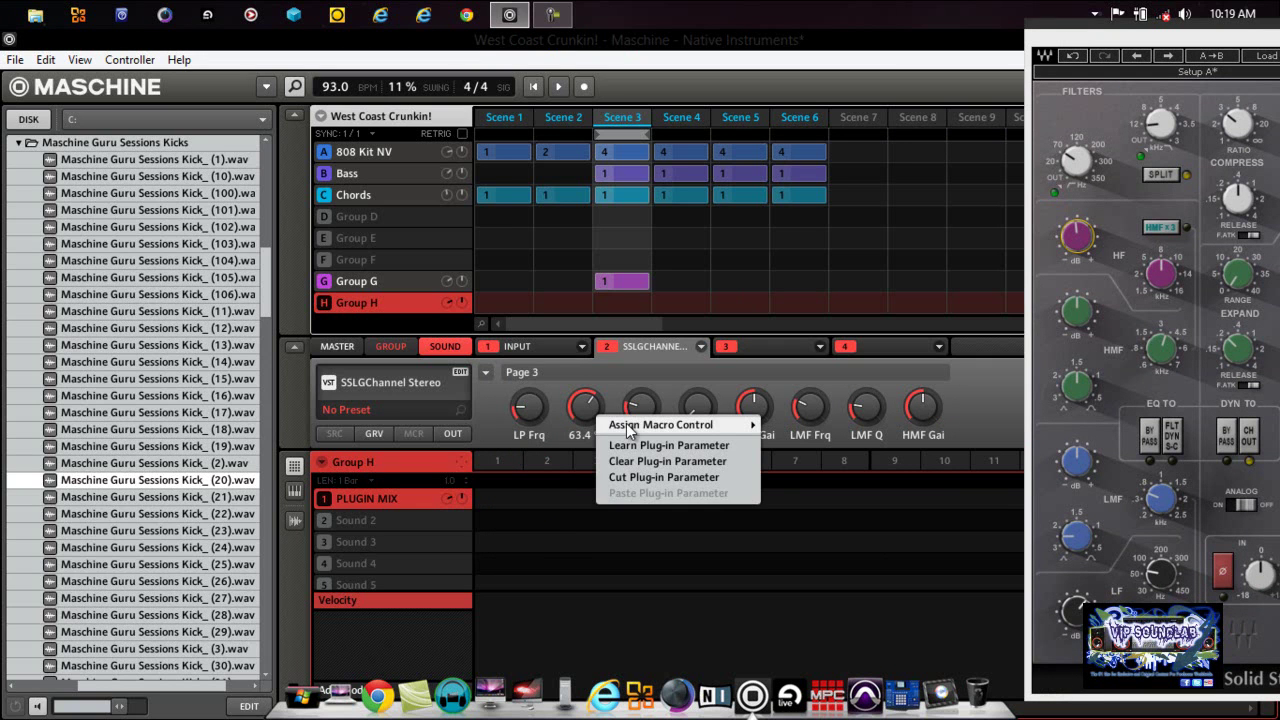
mouse_move(630, 429)
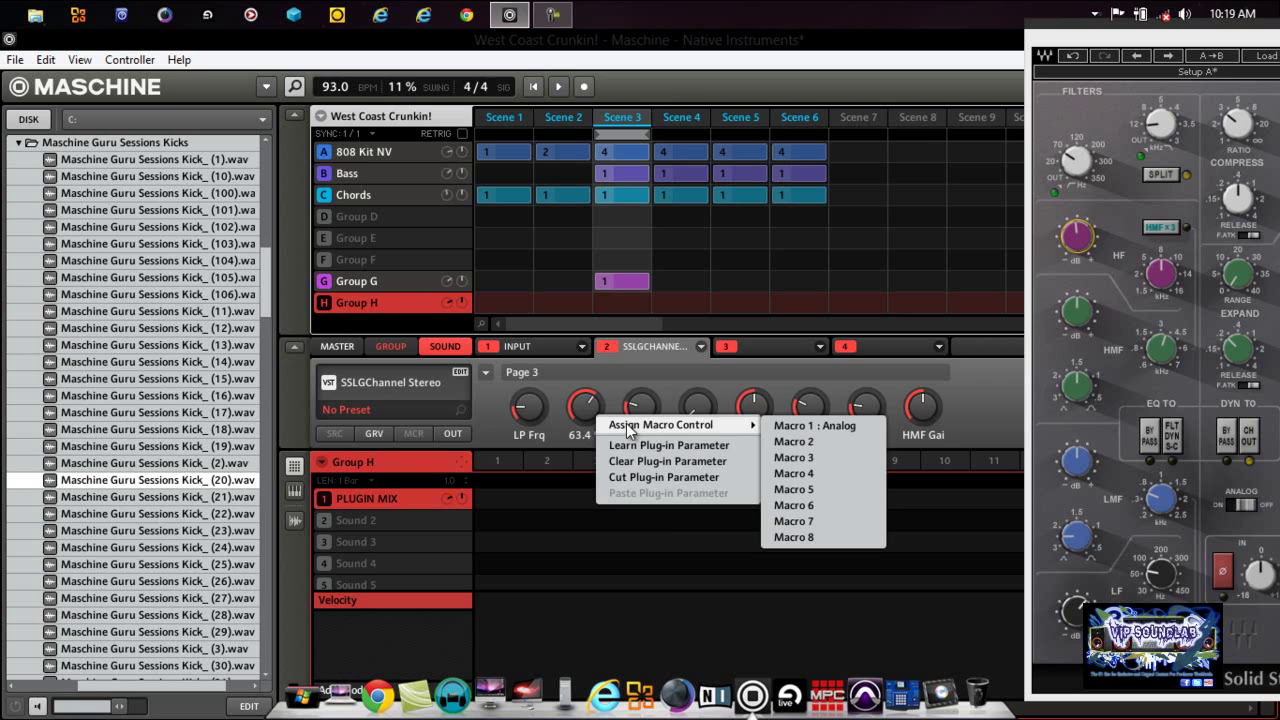
click(793, 438)
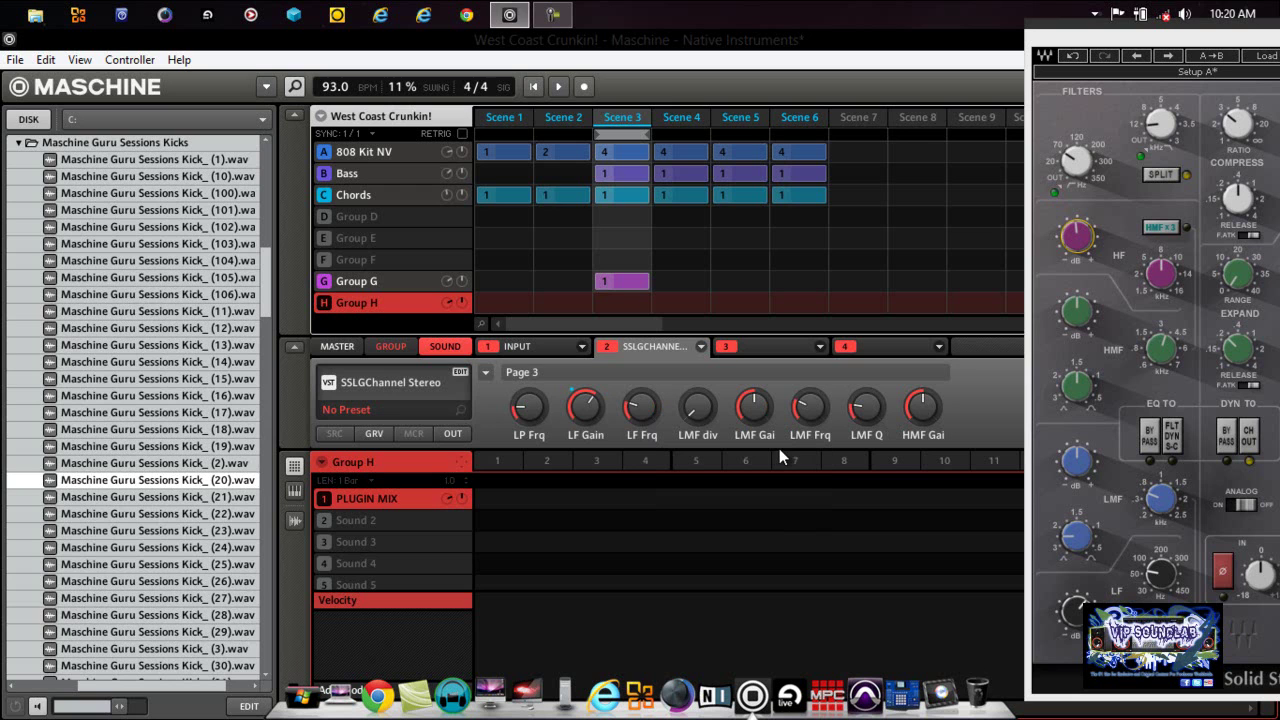
- On parameter Page 4, assign the SSL HF Gain to Macro 3
click(486, 372)
click(517, 428)
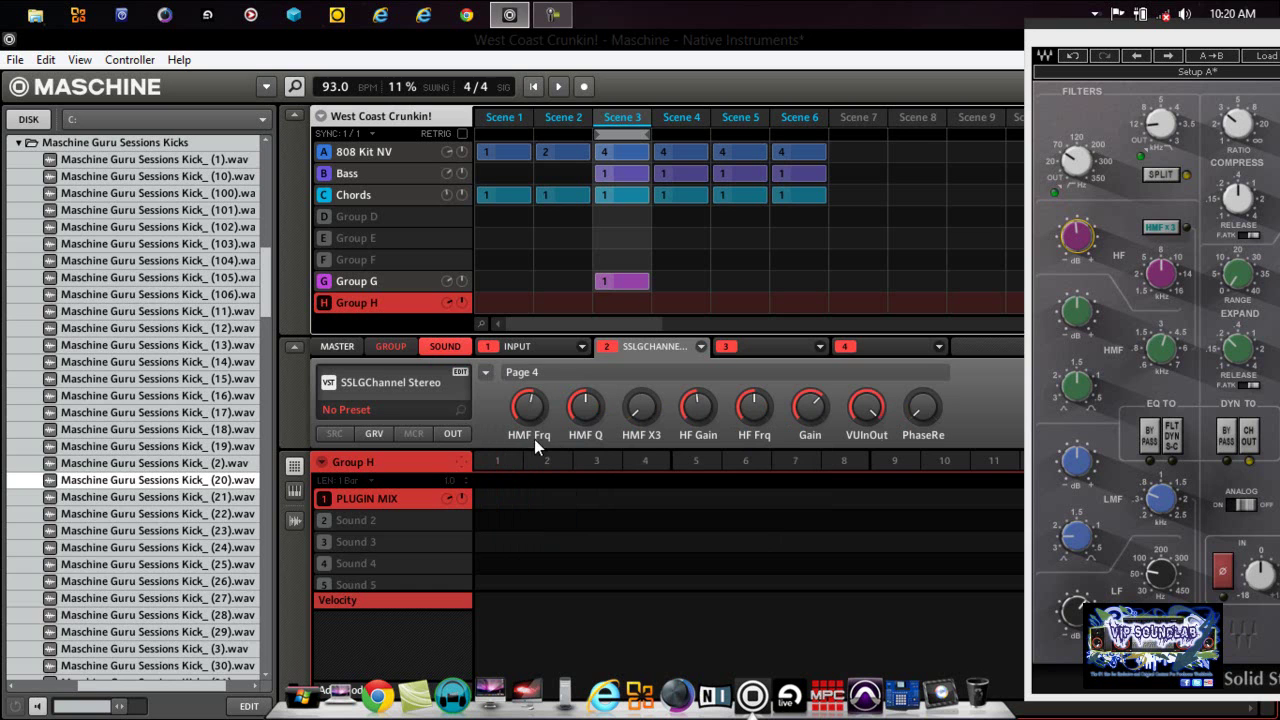
right_click(698, 415)
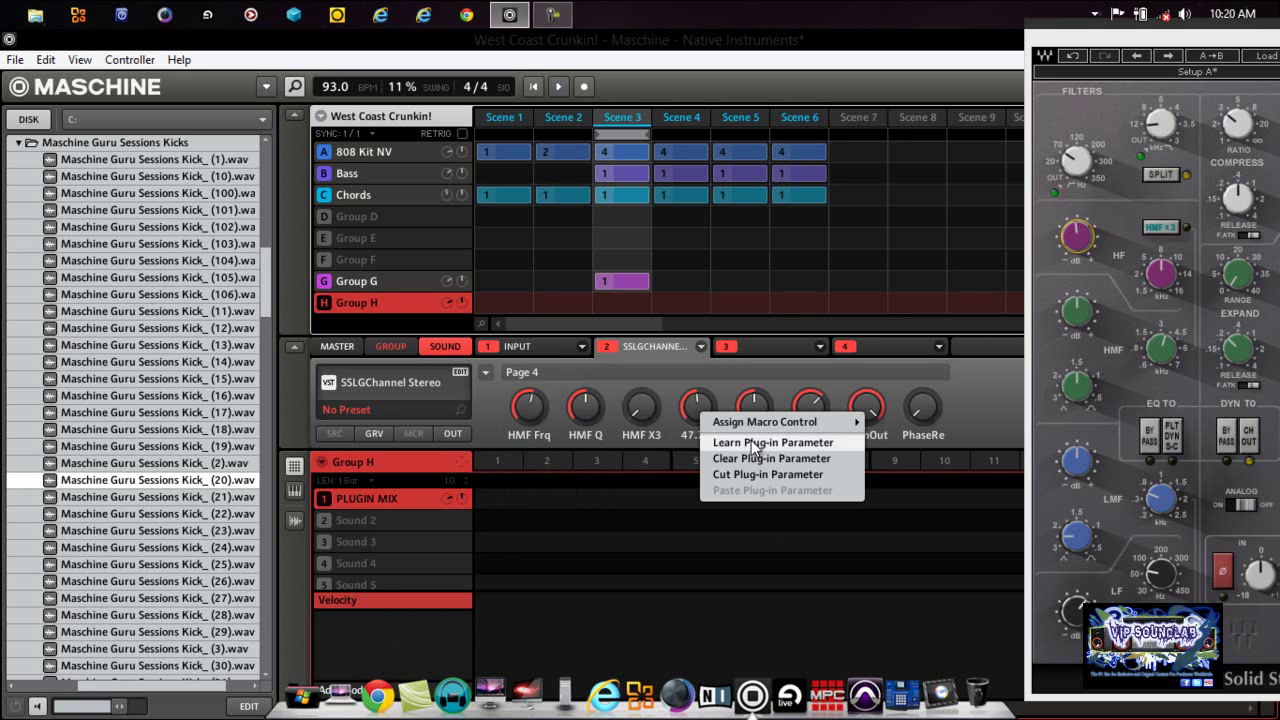
mouse_move(757, 428)
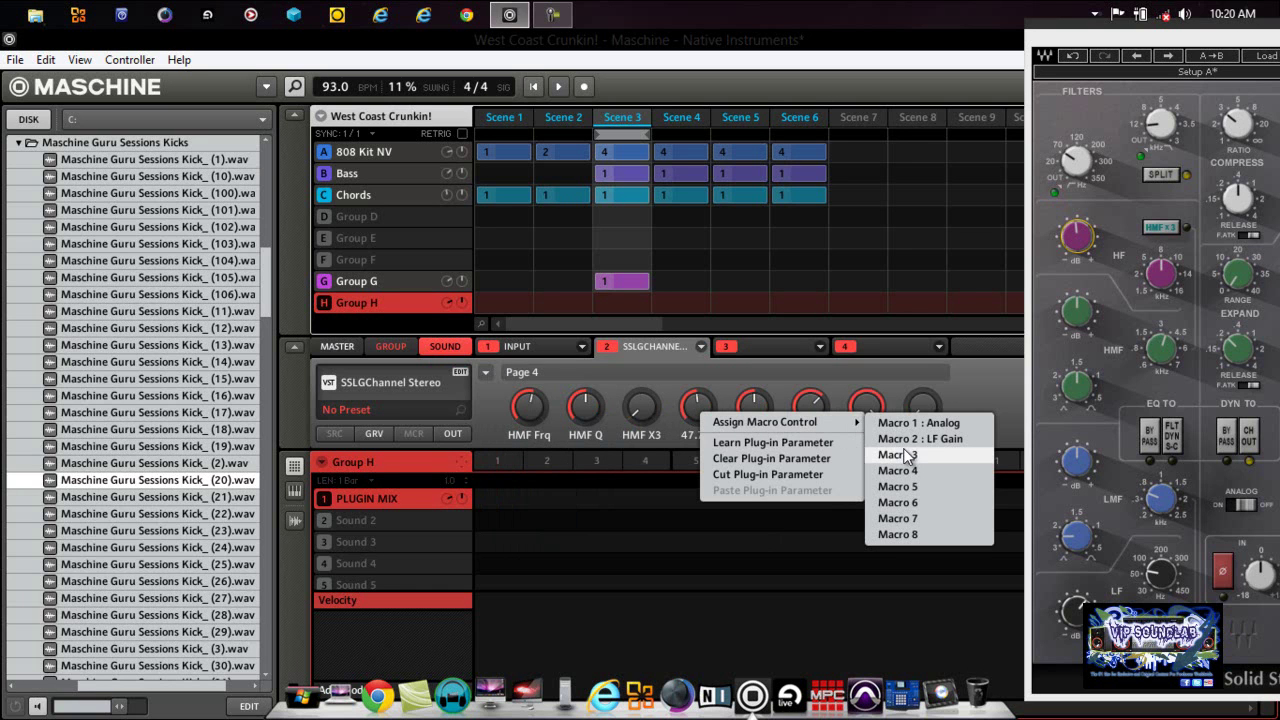
click(908, 454)
- Check parameter Page 5, then return to Page 4
click(486, 375)
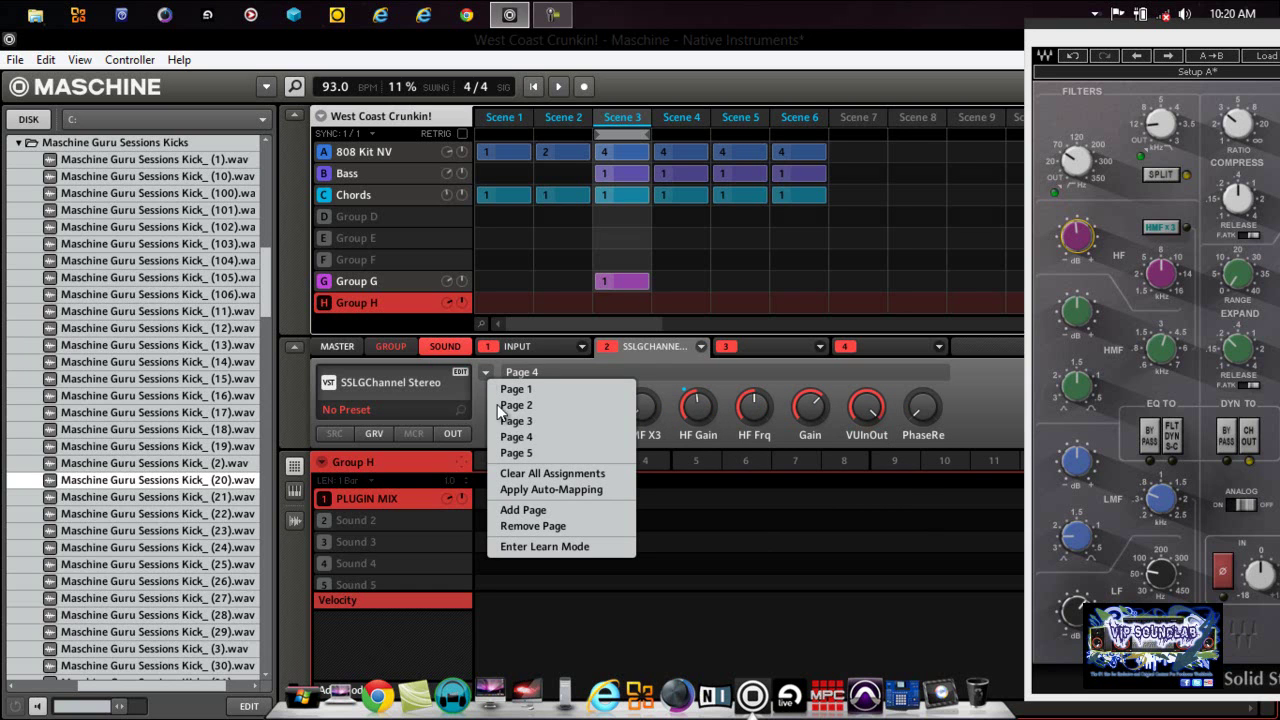
click(520, 453)
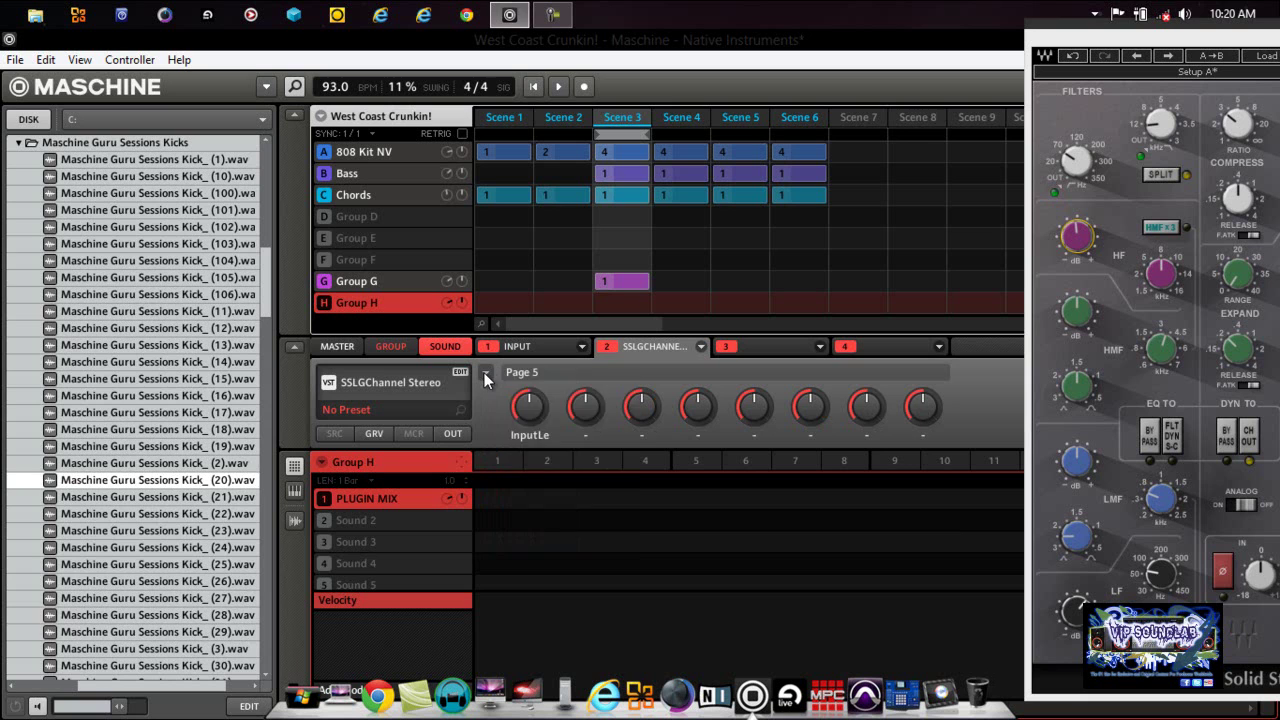
click(486, 375)
click(521, 431)
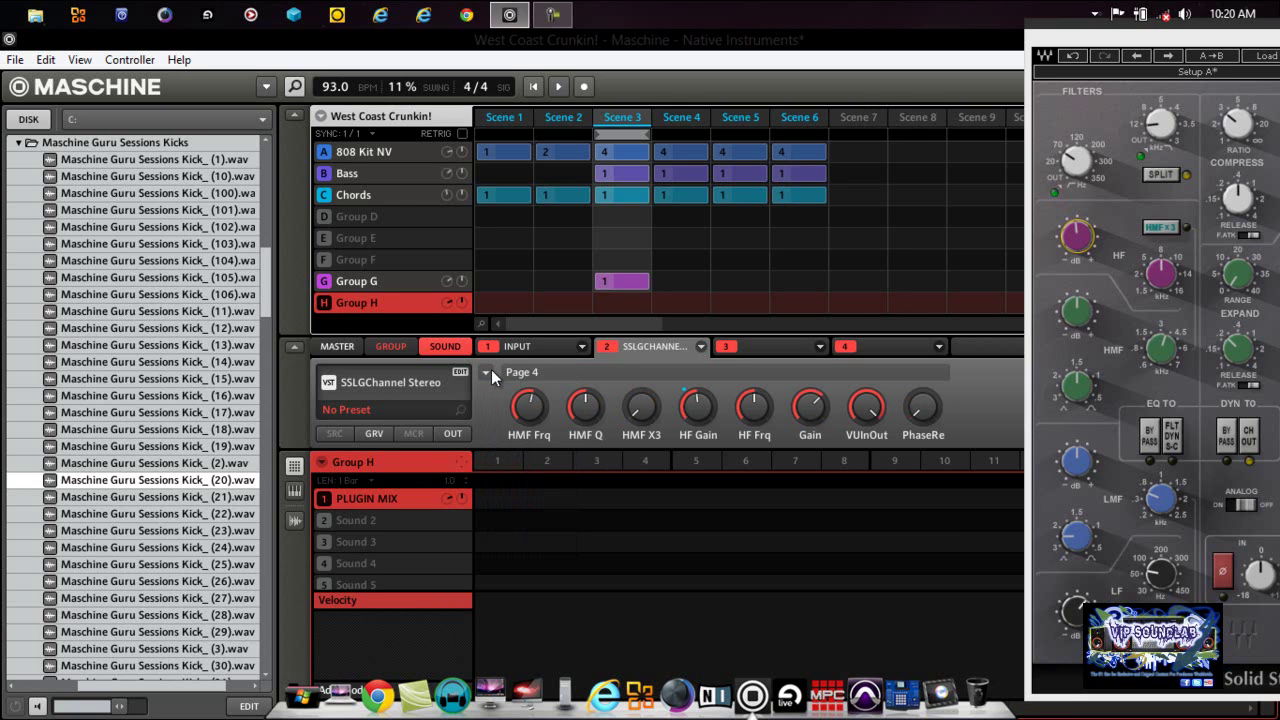
- Show Group H's Macro page with Analog, LF Gain and HF Gain, then start playback
click(386, 345)
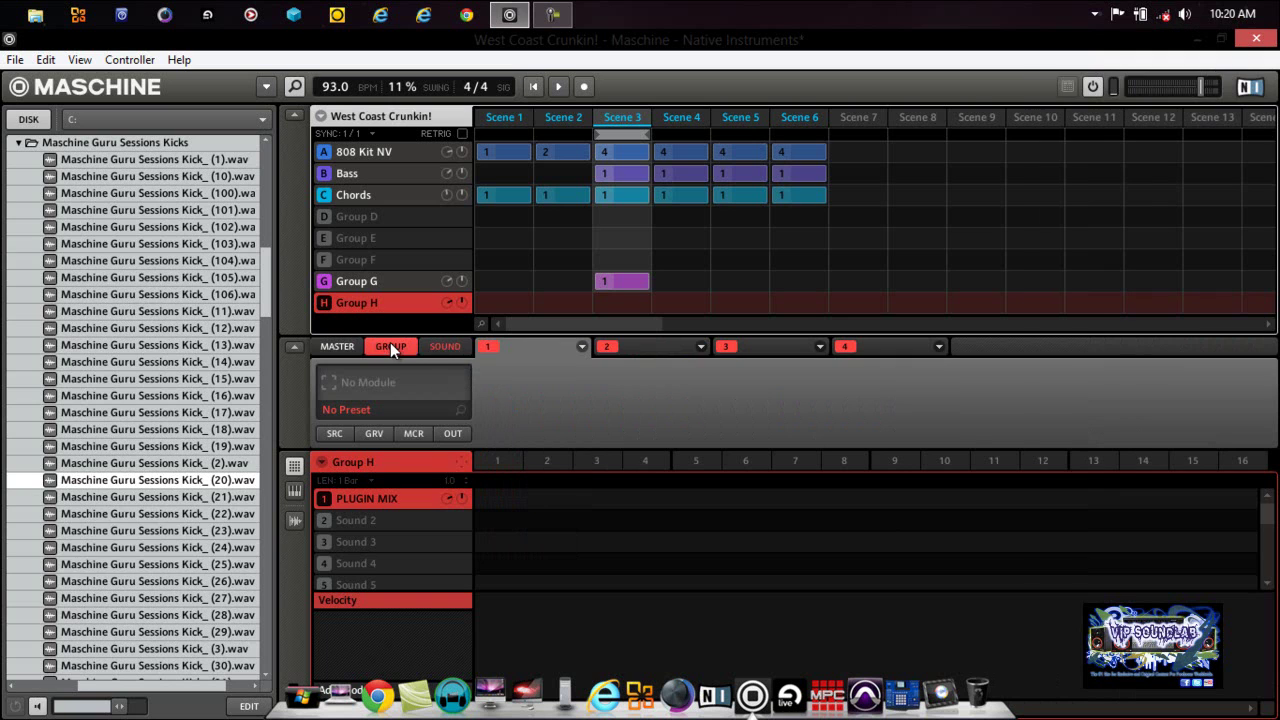
click(418, 433)
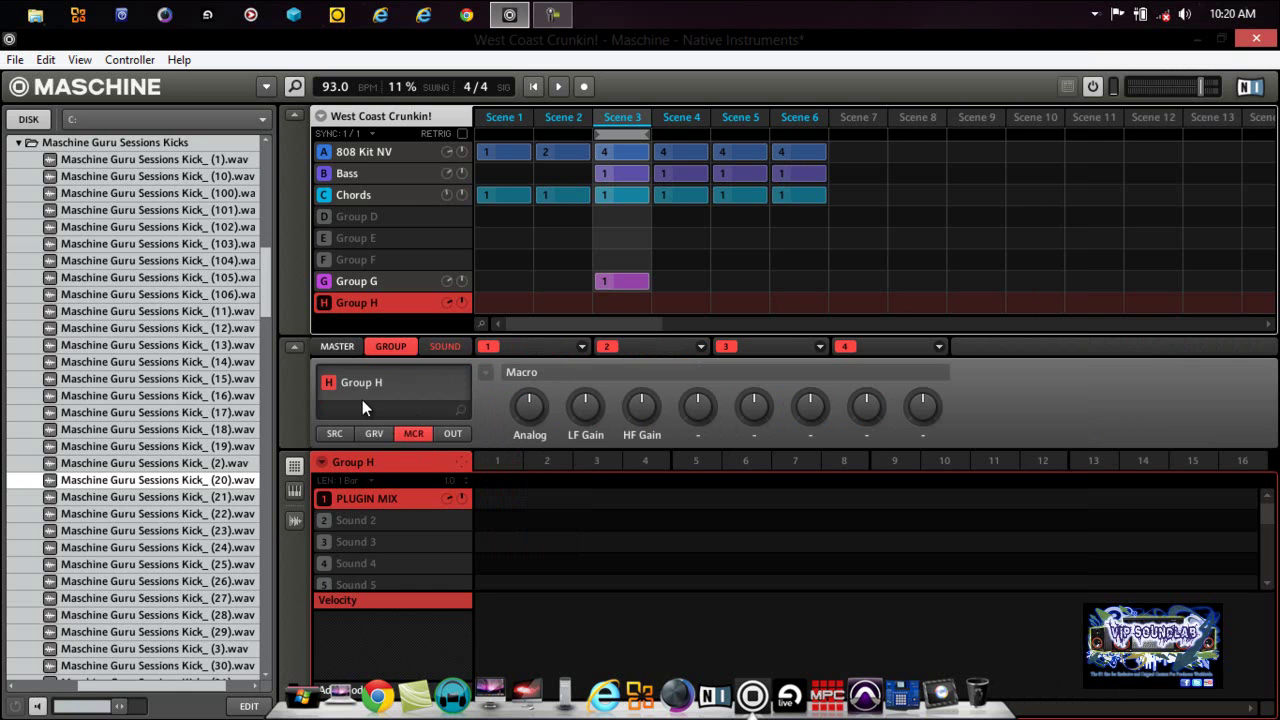
click(442, 346)
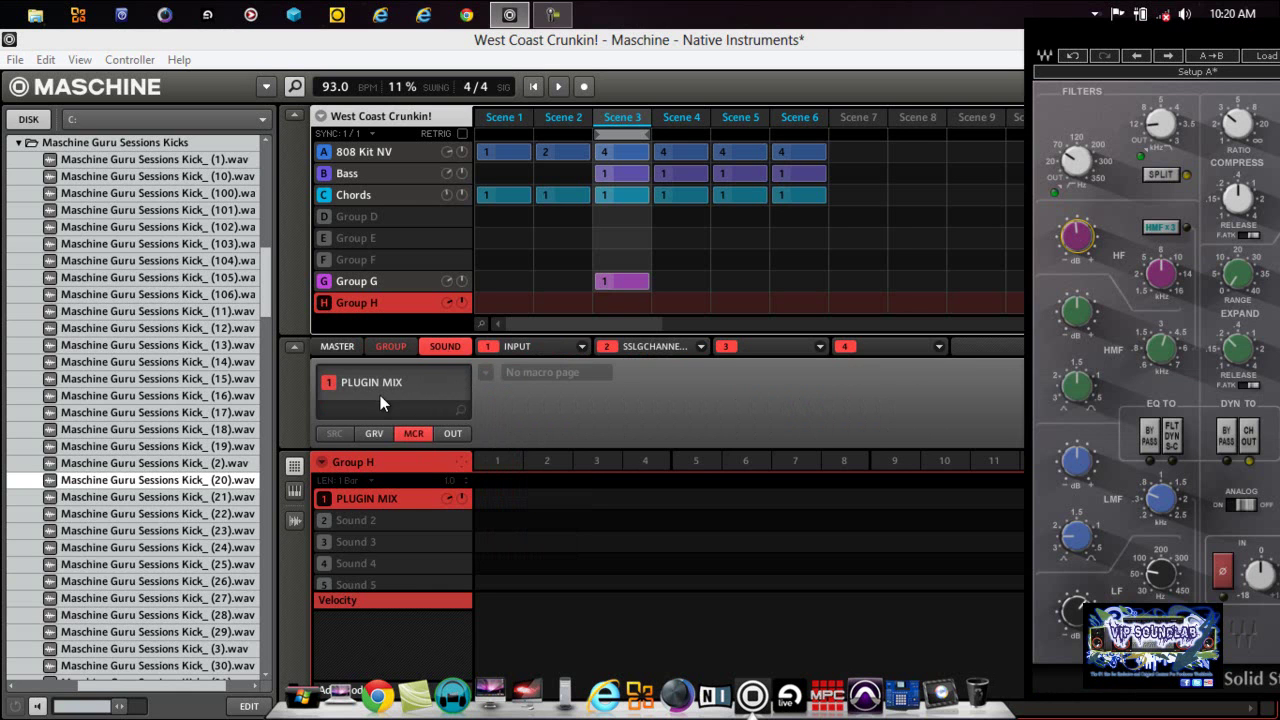
click(392, 346)
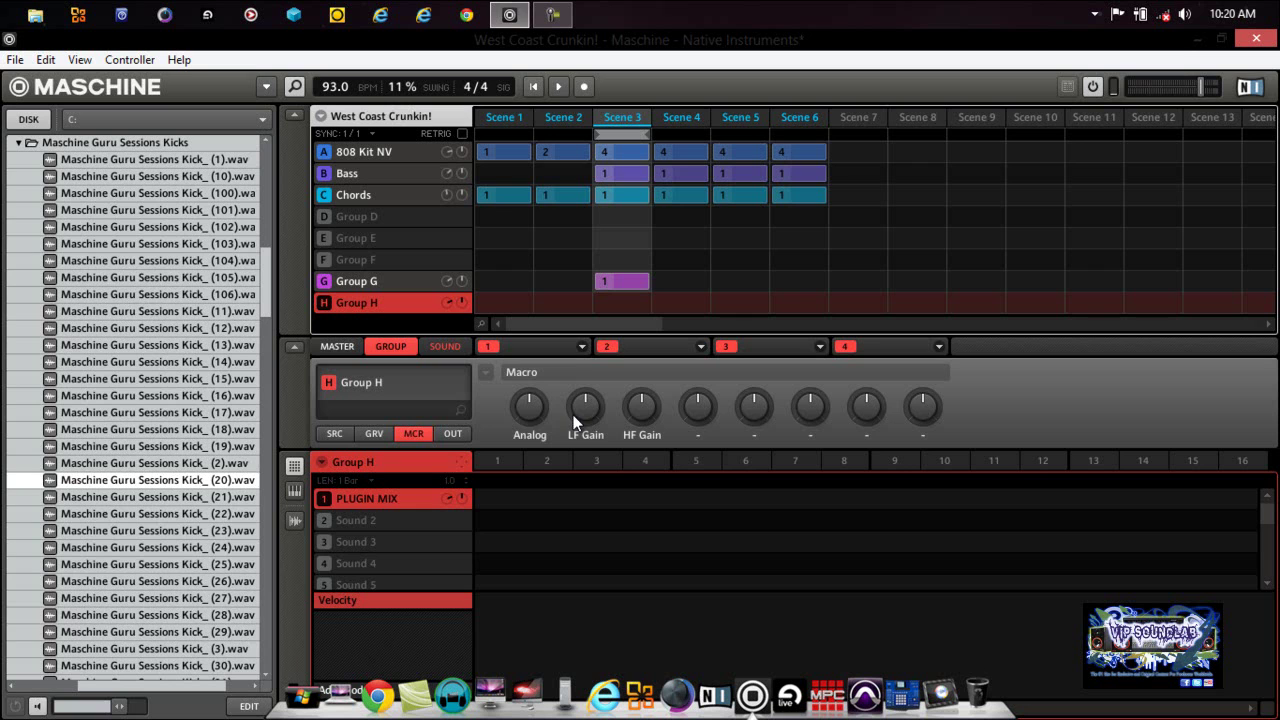
click(528, 90)
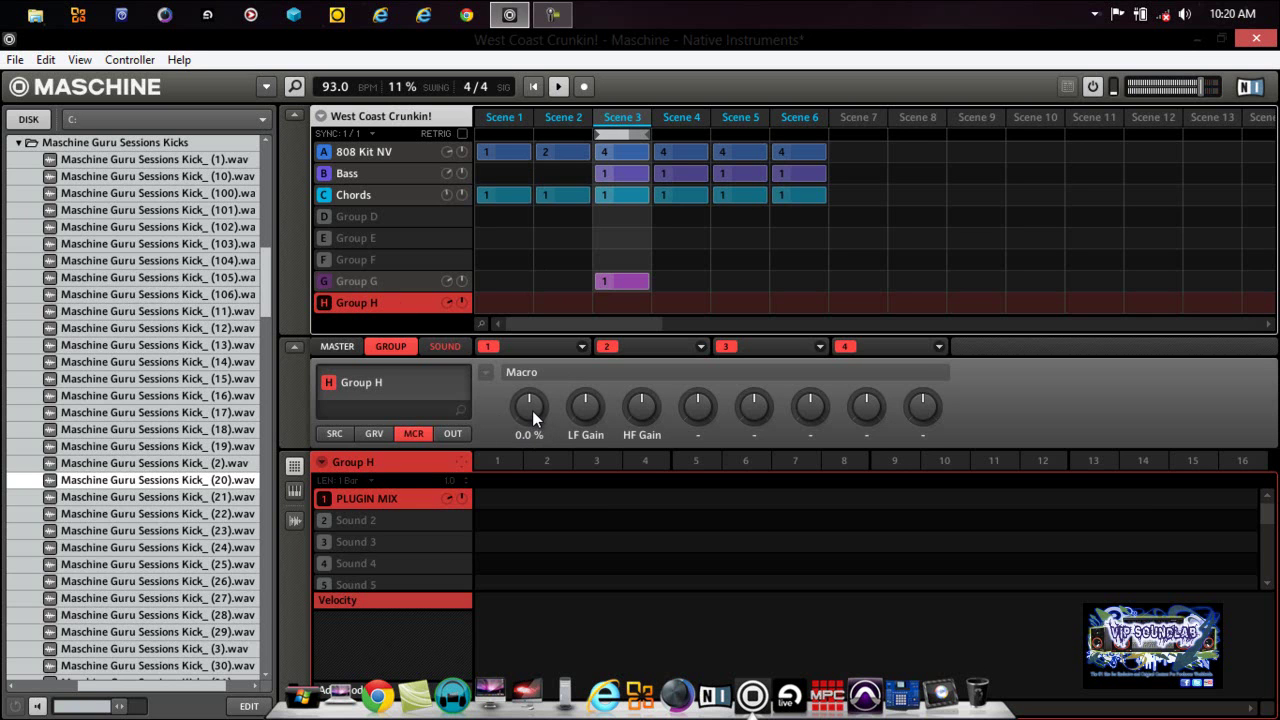
- Tweak Group H macros: Analog 46 % then -56 %, LF Gain down, HF Gain around 50 %
drag(532, 410, 587, 448)
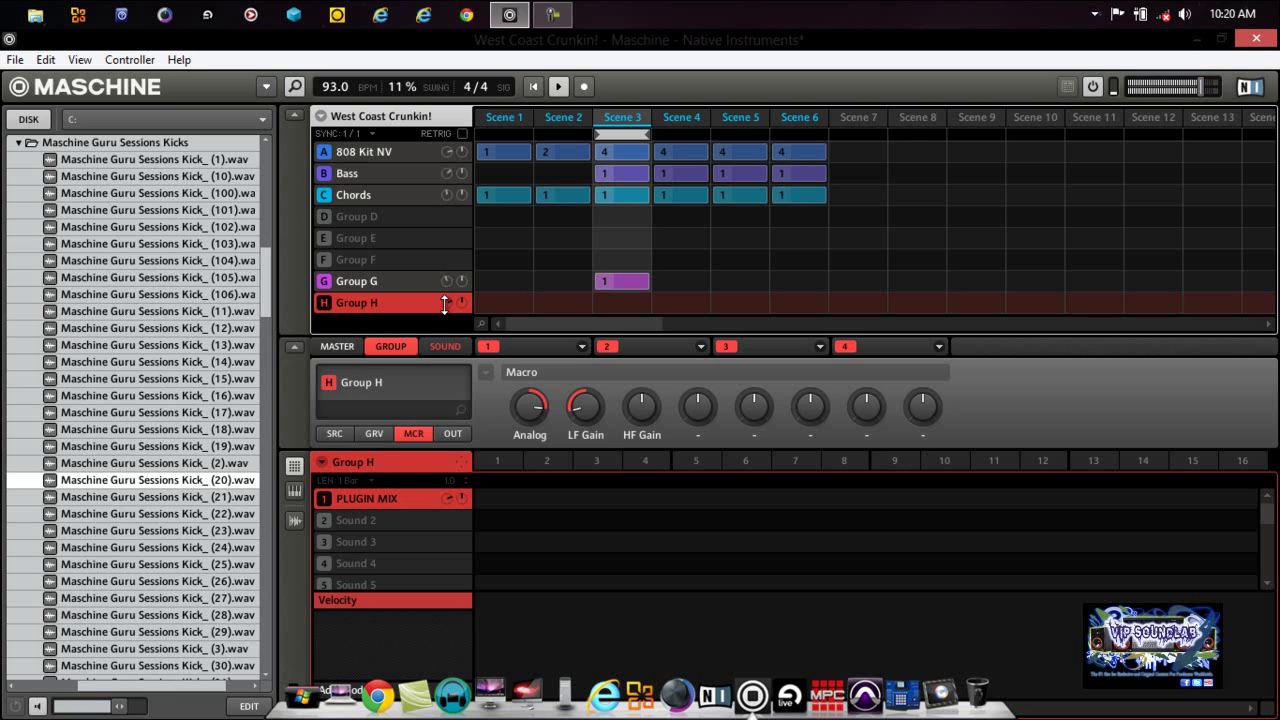
drag(575, 408, 574, 377)
drag(643, 413, 636, 443)
drag(531, 406, 543, 494)
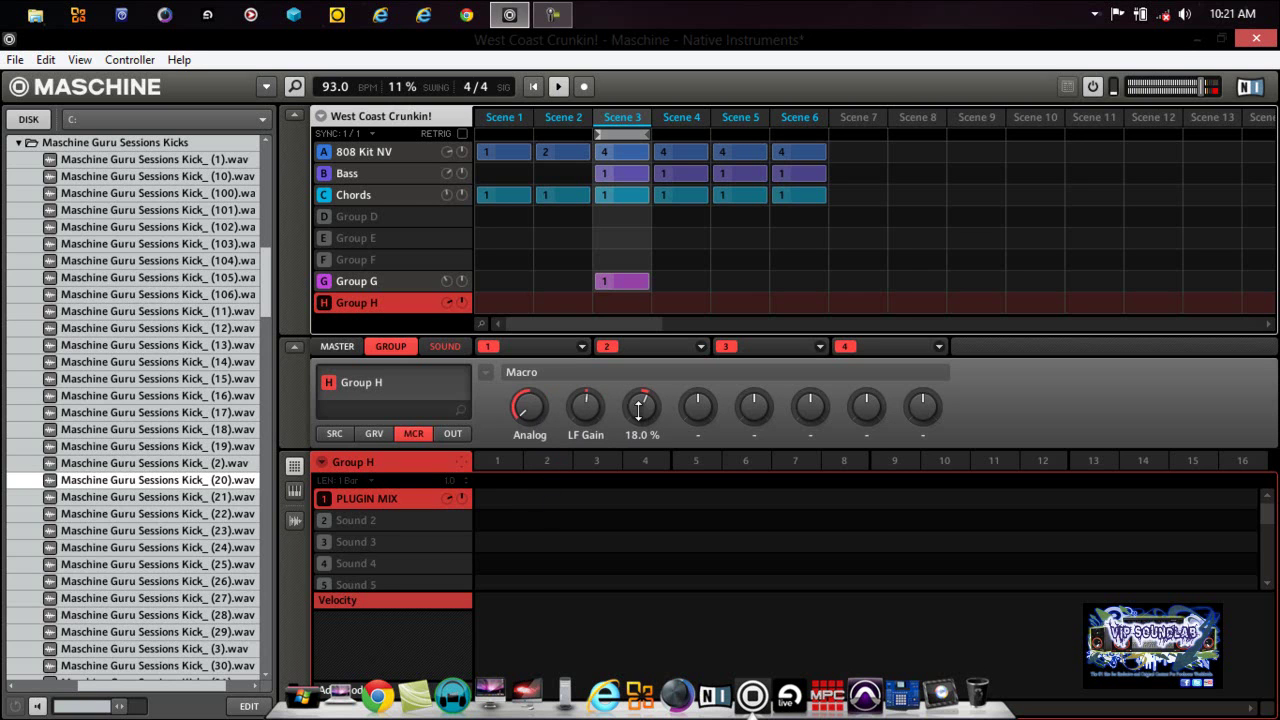
mouse_move(638, 410)
mouse_down()
mouse_move(633, 396)
mouse_move(635, 440)
mouse_move(587, 398)
mouse_move(589, 450)
mouse_move(585, 402)
mouse_move(641, 402)
mouse_up()
drag(522, 404, 514, 372)
- Mute and unmute Group H, then raise LF Gain slightly past centre
click(325, 303)
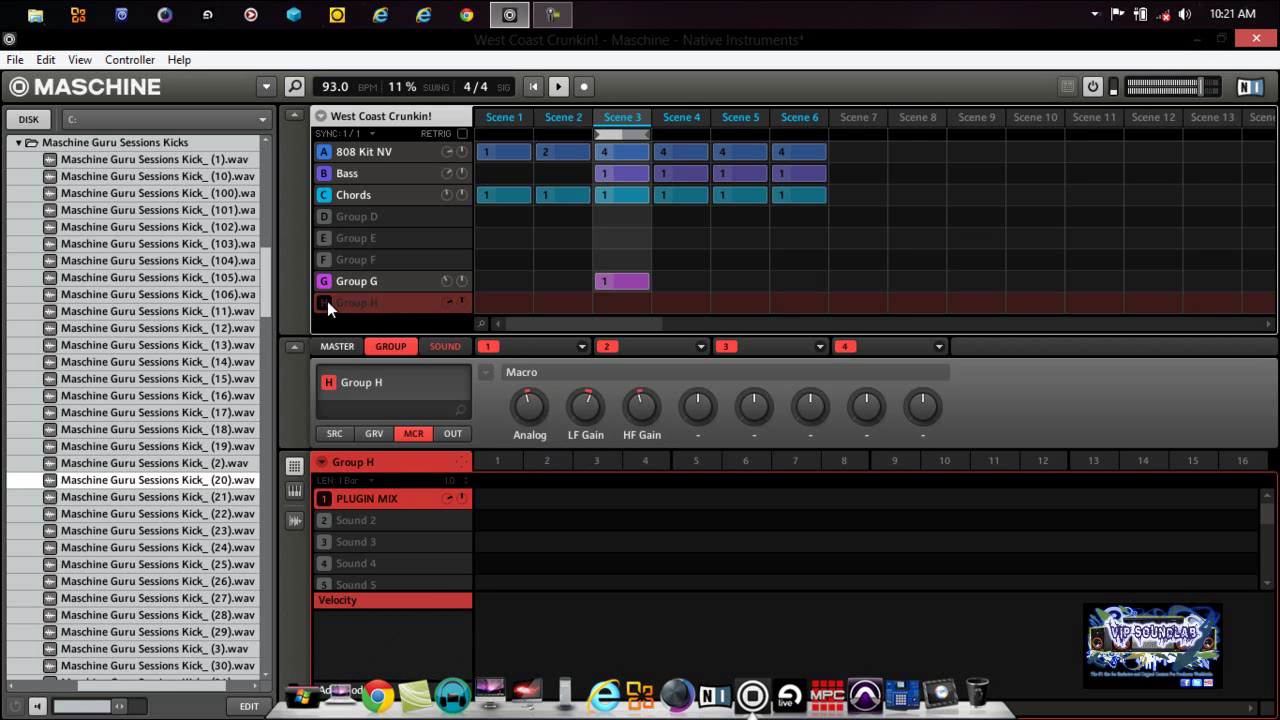
mouse_move(521, 409)
click(322, 306)
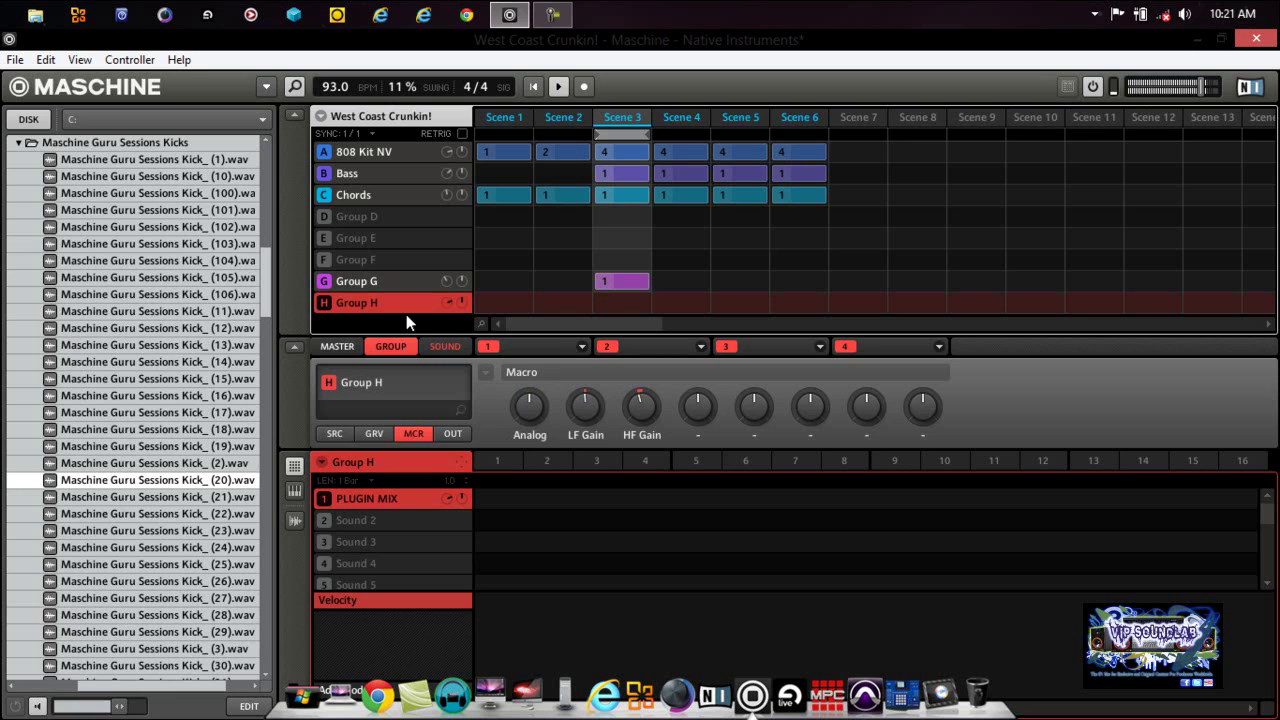
mouse_move(575, 412)
drag(576, 412, 619, 398)
- Mute and unmute Group G and Group H in turn, then stop playback
click(325, 280)
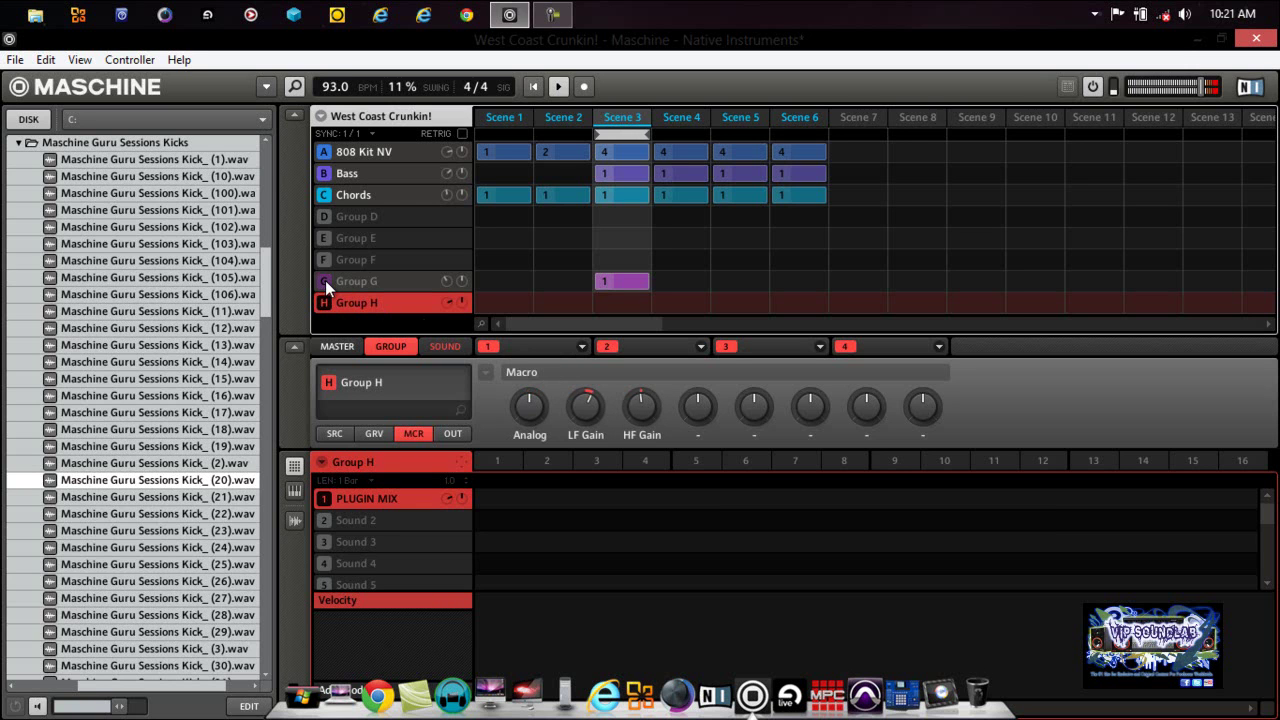
click(325, 280)
click(324, 303)
click(323, 303)
click(556, 89)
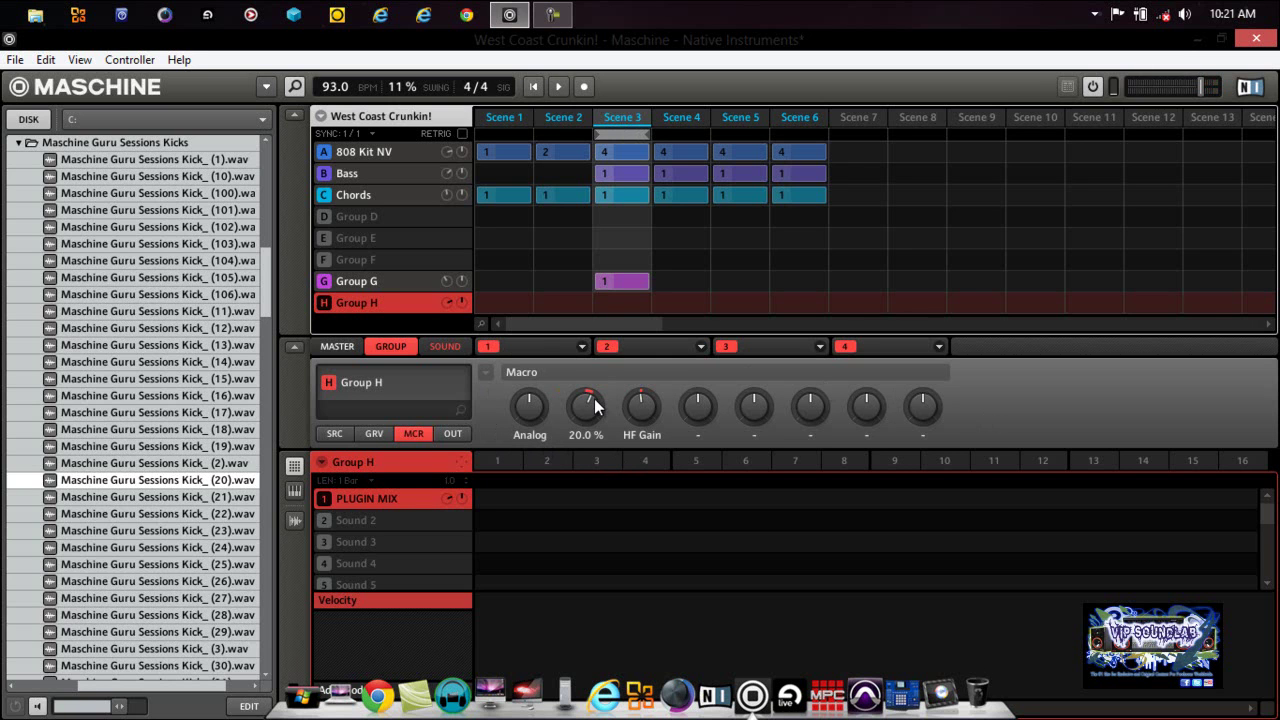
- Switch back and forth between Group G and Group H to compare their macro pages
click(392, 282)
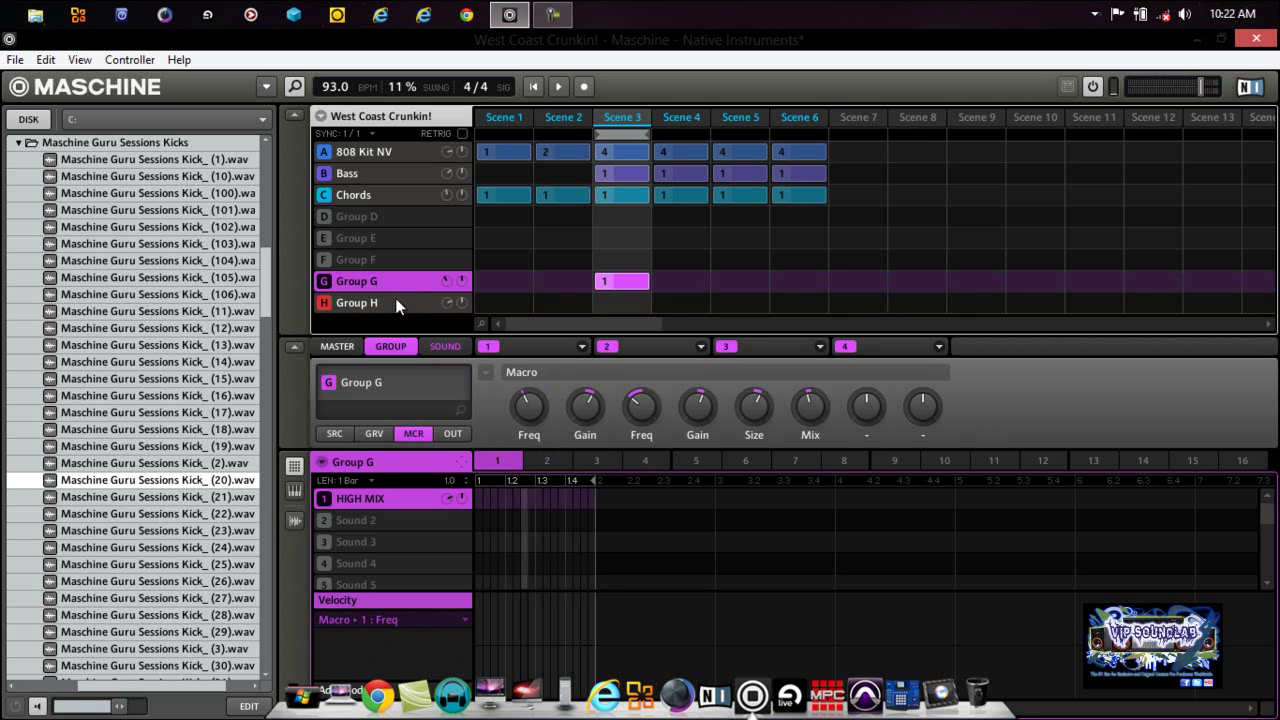
click(396, 302)
click(390, 280)
click(389, 293)
click(387, 287)
click(388, 303)
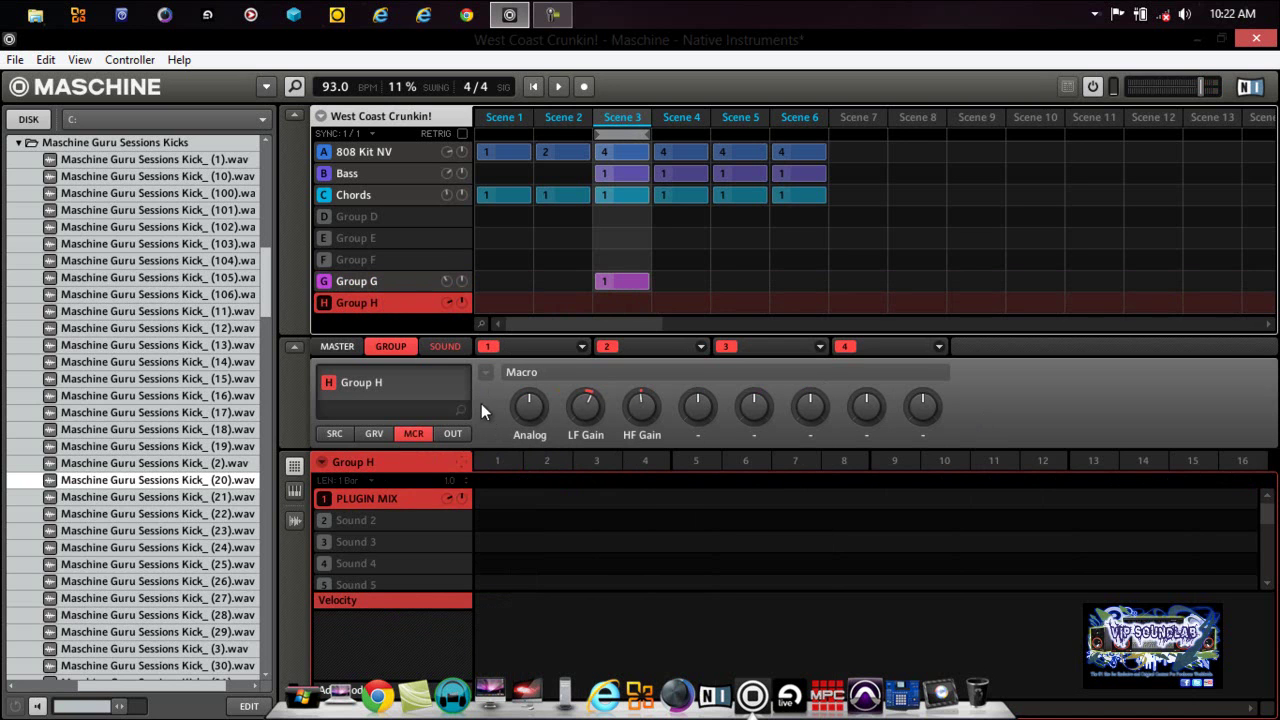
- Return to Group G and show its outputs: Main to Master, Aux 1 and Aux 2 None
click(338, 281)
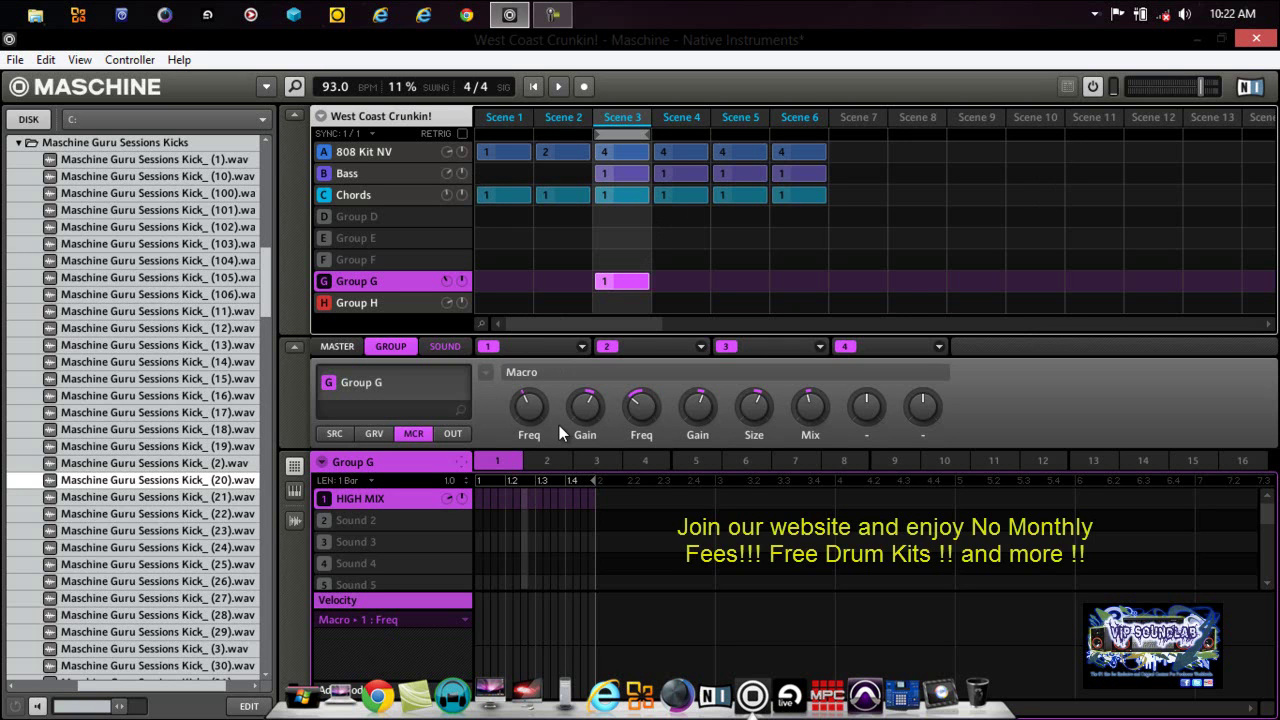
click(512, 348)
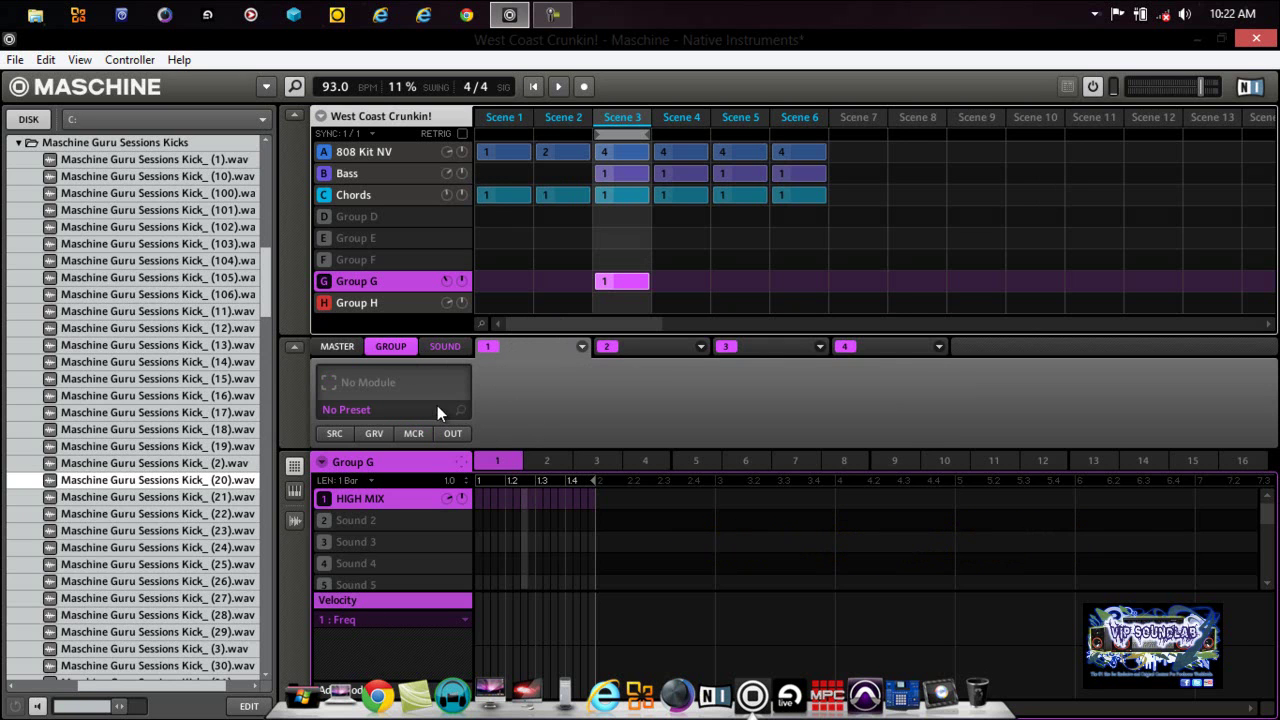
click(453, 434)
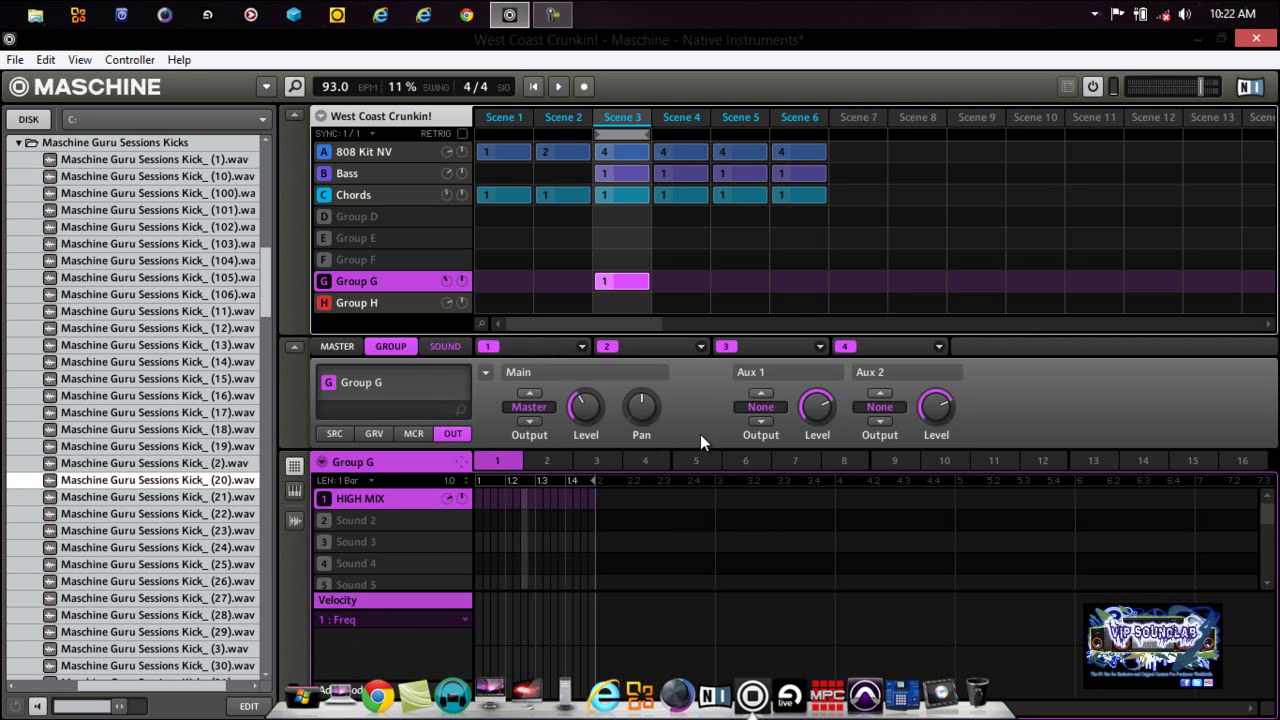